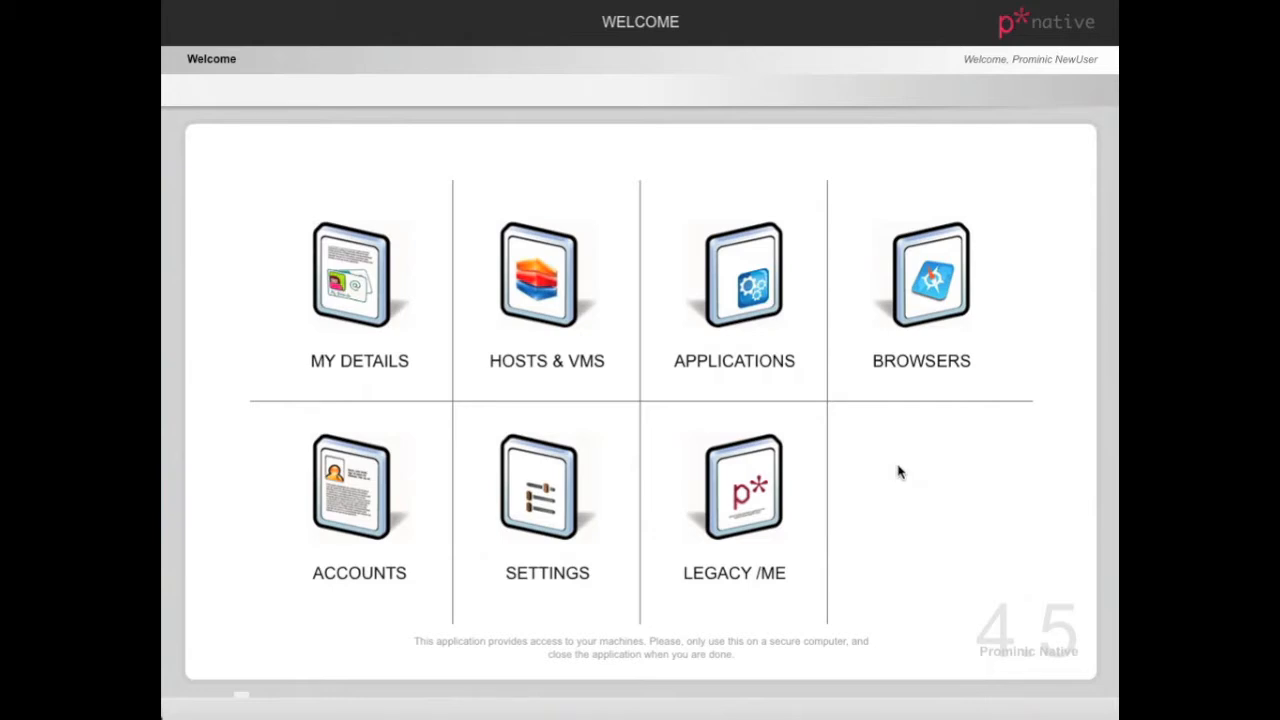
- Open the virtual machine management list of host-0730.demo.prominic.com under the TEST ACCOUNT account
left_click(348, 500)
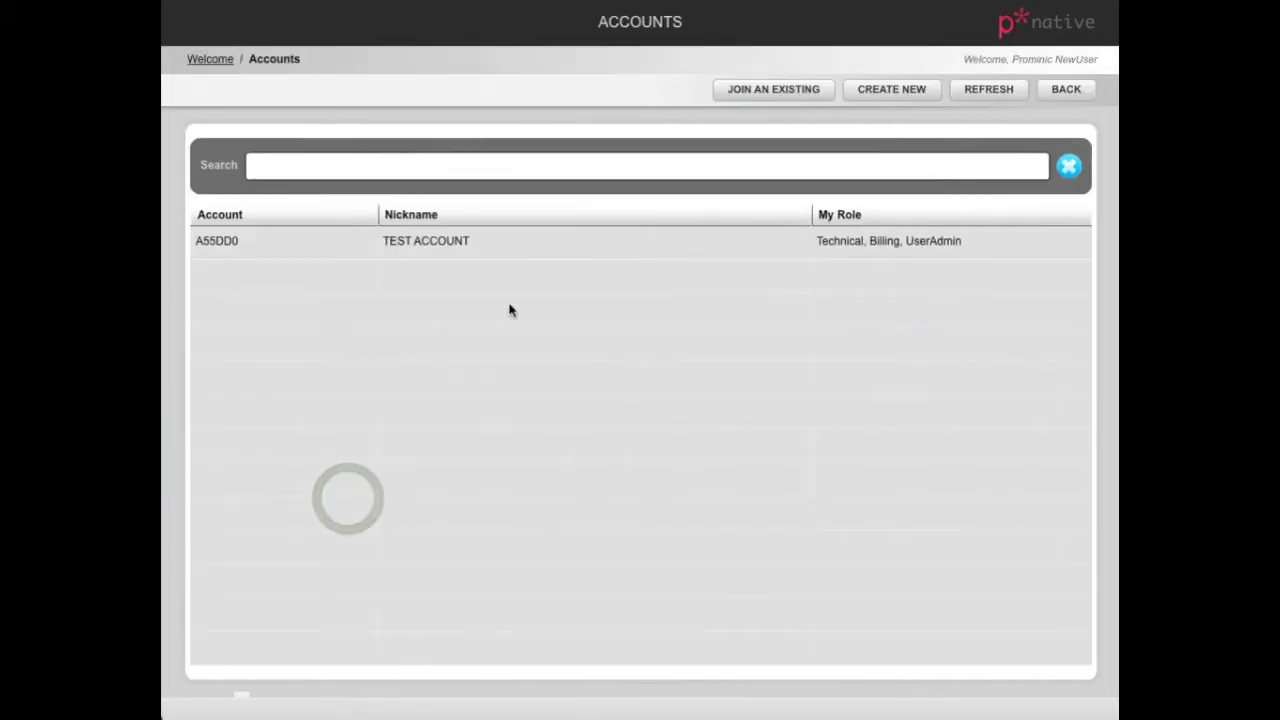
left_click(523, 253)
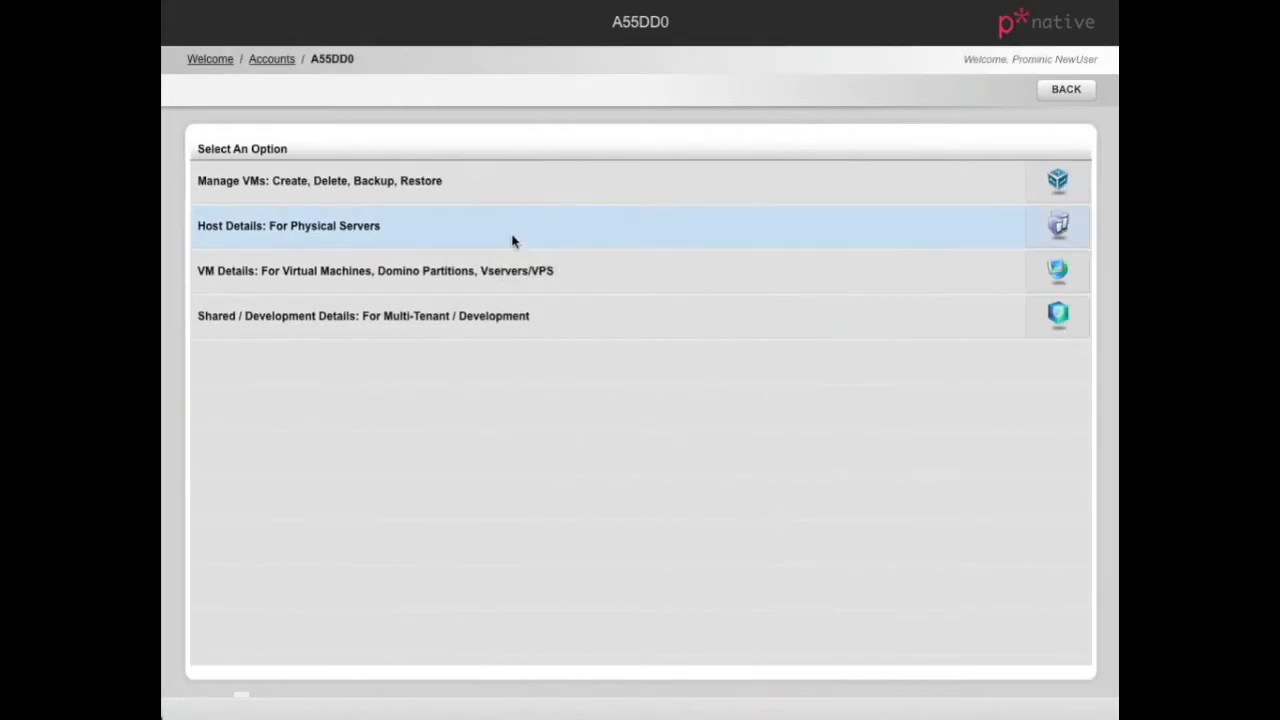
left_click(480, 202)
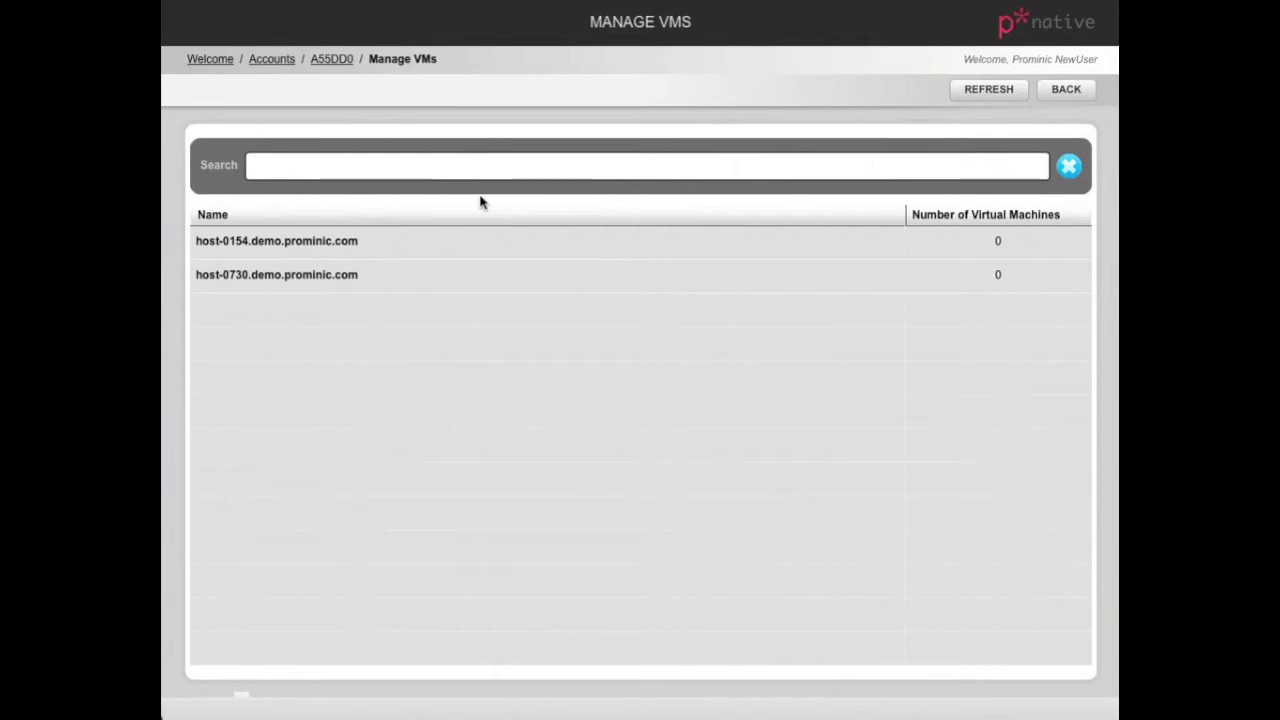
left_click(382, 276)
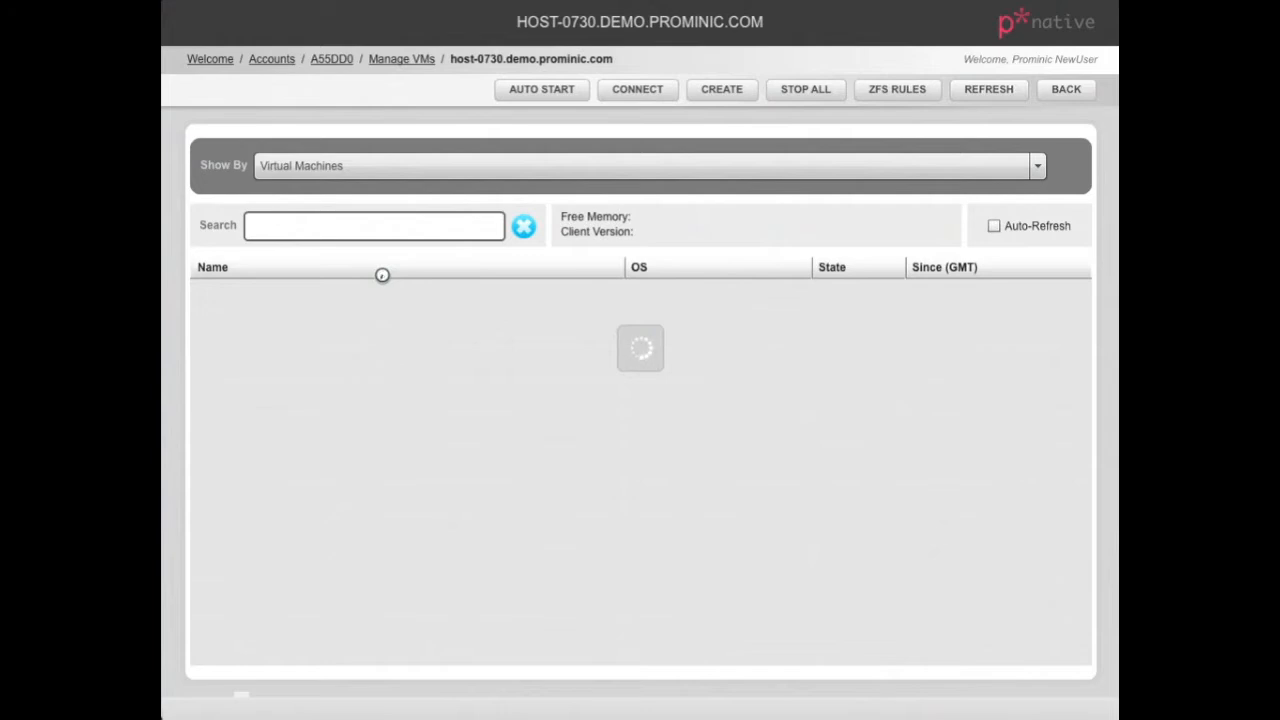
left_click(388, 293)
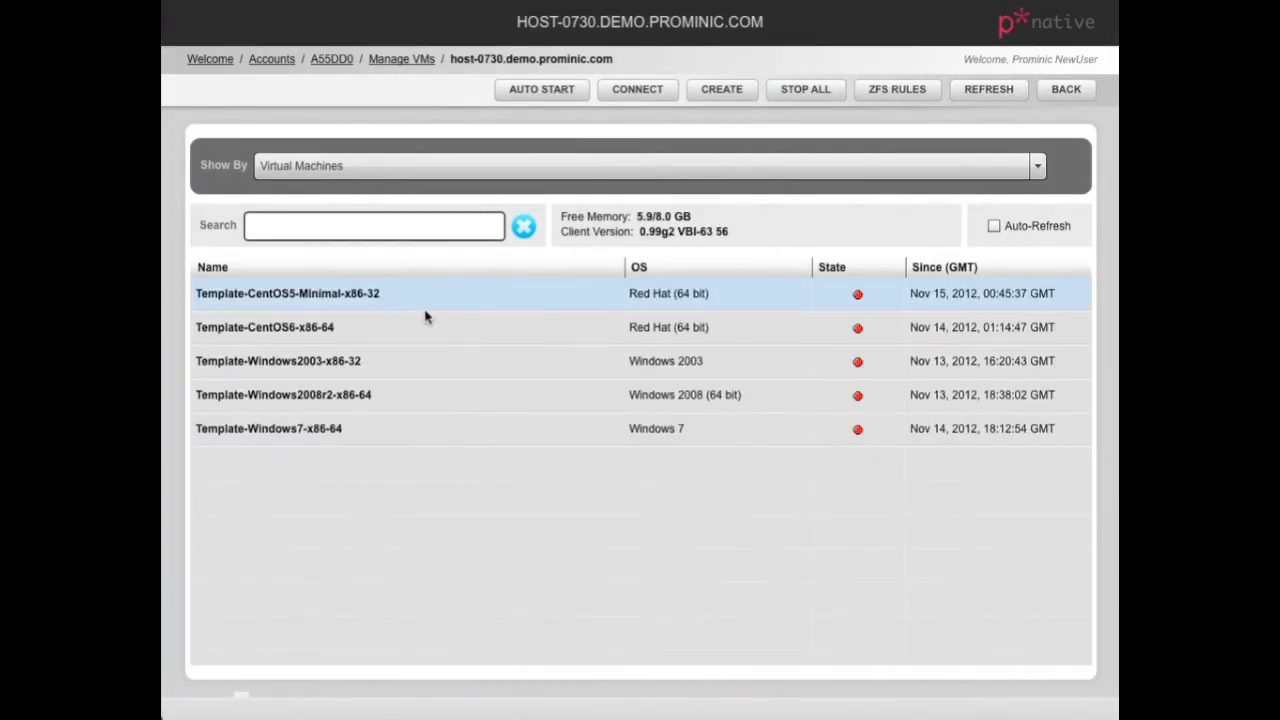
left_click(414, 432)
left_click(418, 305)
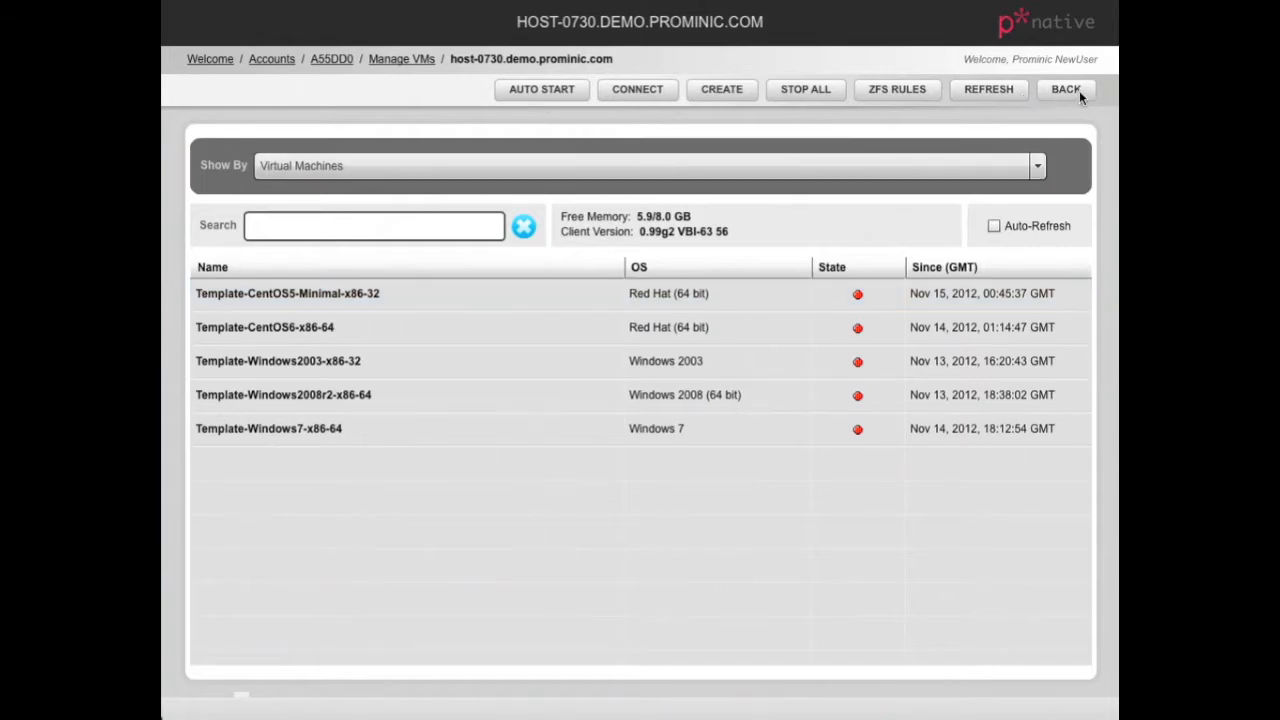
- Start creating a new virtual machine on this host and name it vm-test-001
left_click(737, 93)
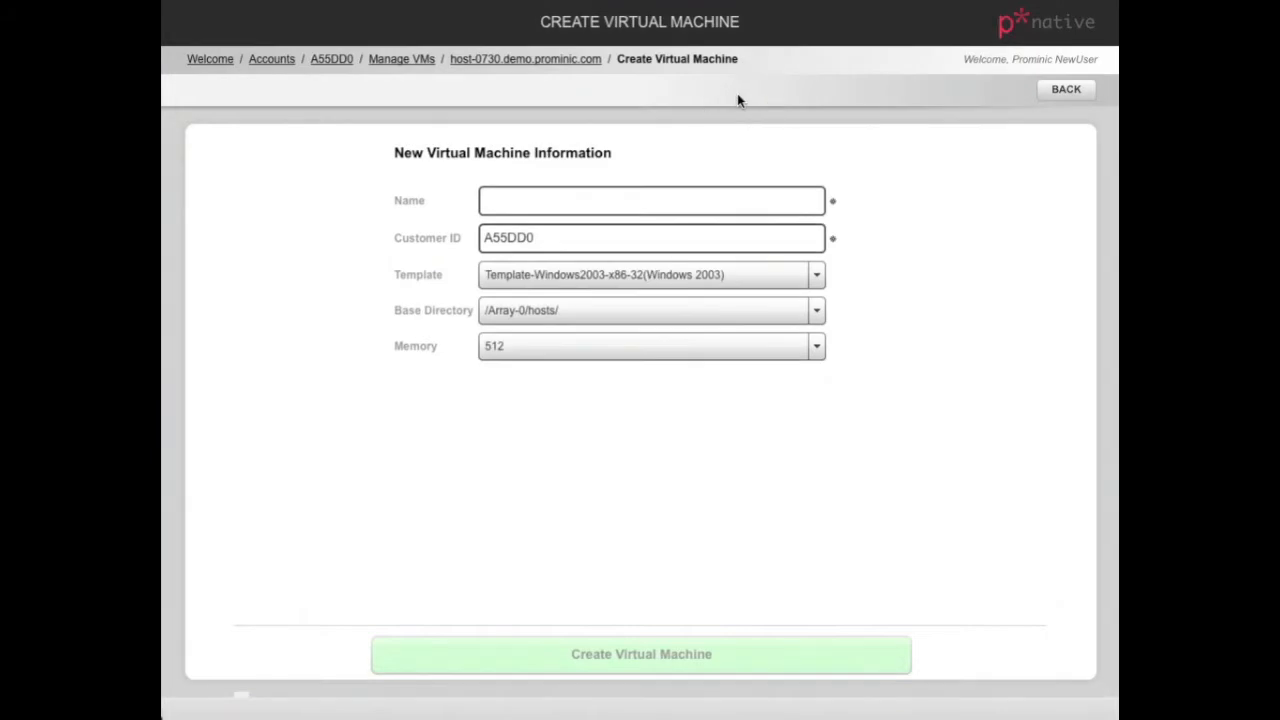
left_click(605, 210)
type("vm-test-000")
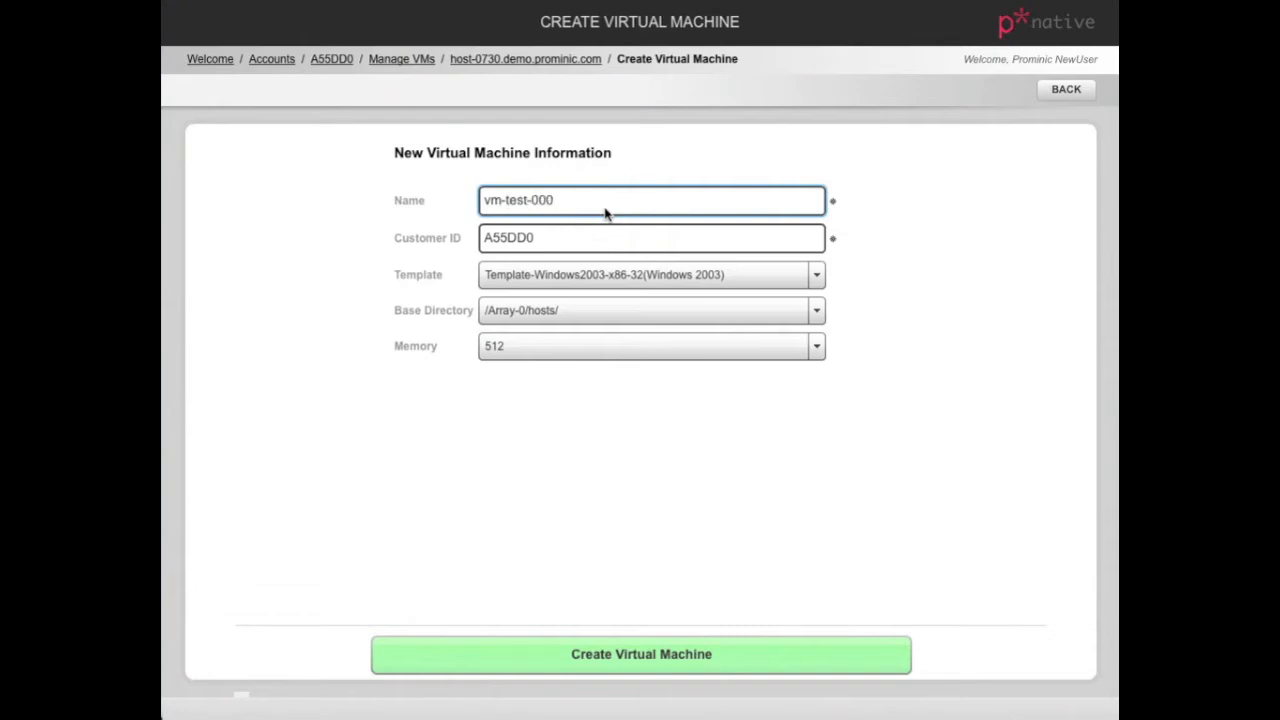
key("BackSpace")
type("1")
- Choose the Template-Windows2008r2-x86-64 template for the new virtual machine and set its memory to 4096
left_click(817, 276)
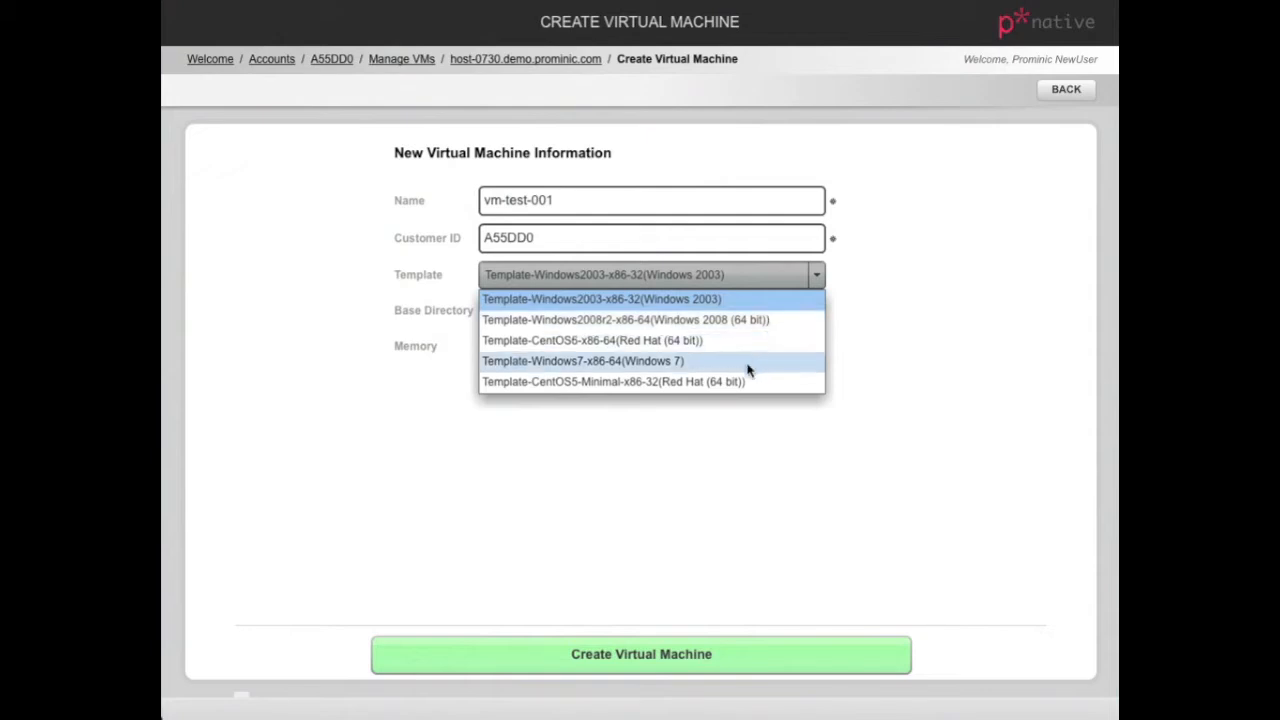
left_click(797, 322)
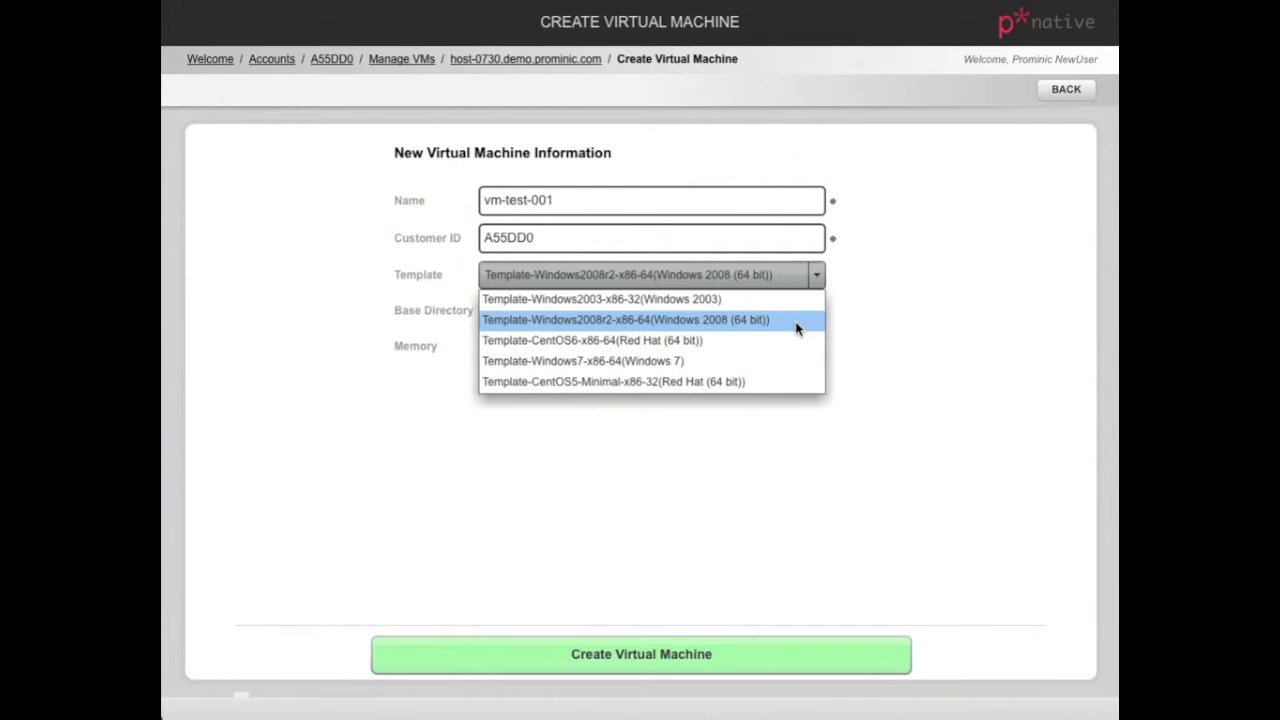
left_click(797, 322)
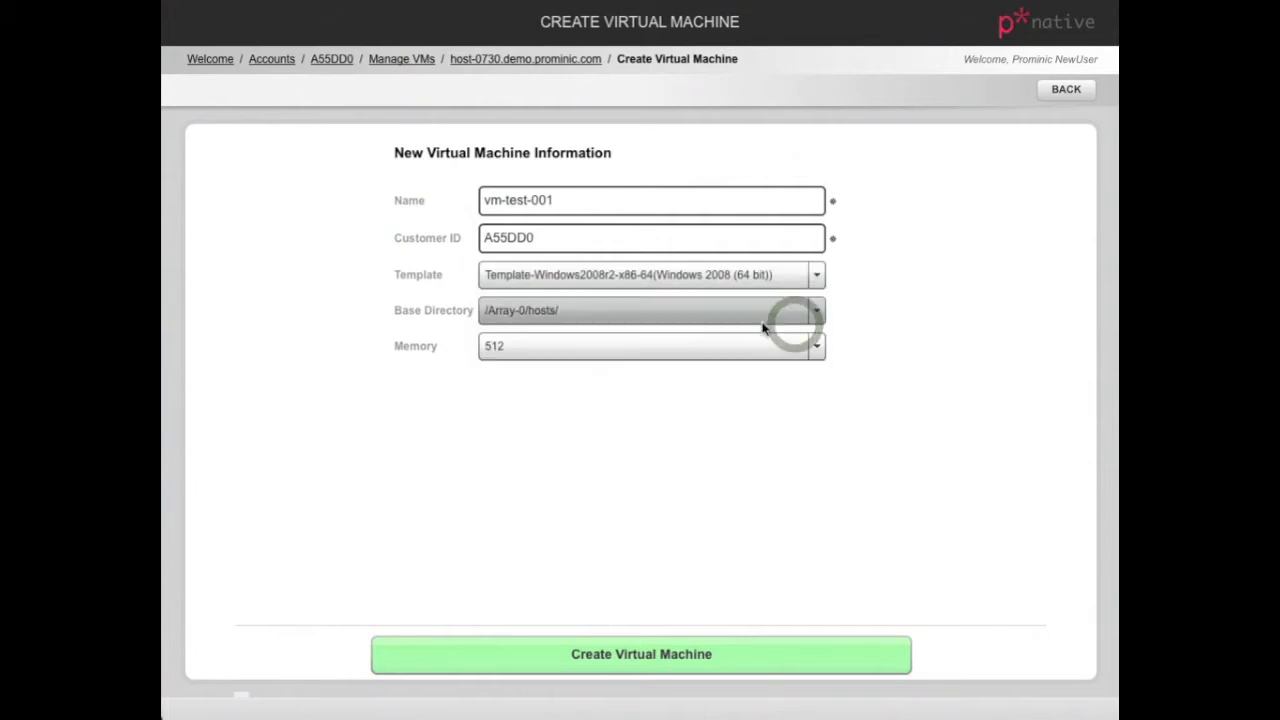
left_click(810, 350)
left_click_drag(821, 399, 821, 440)
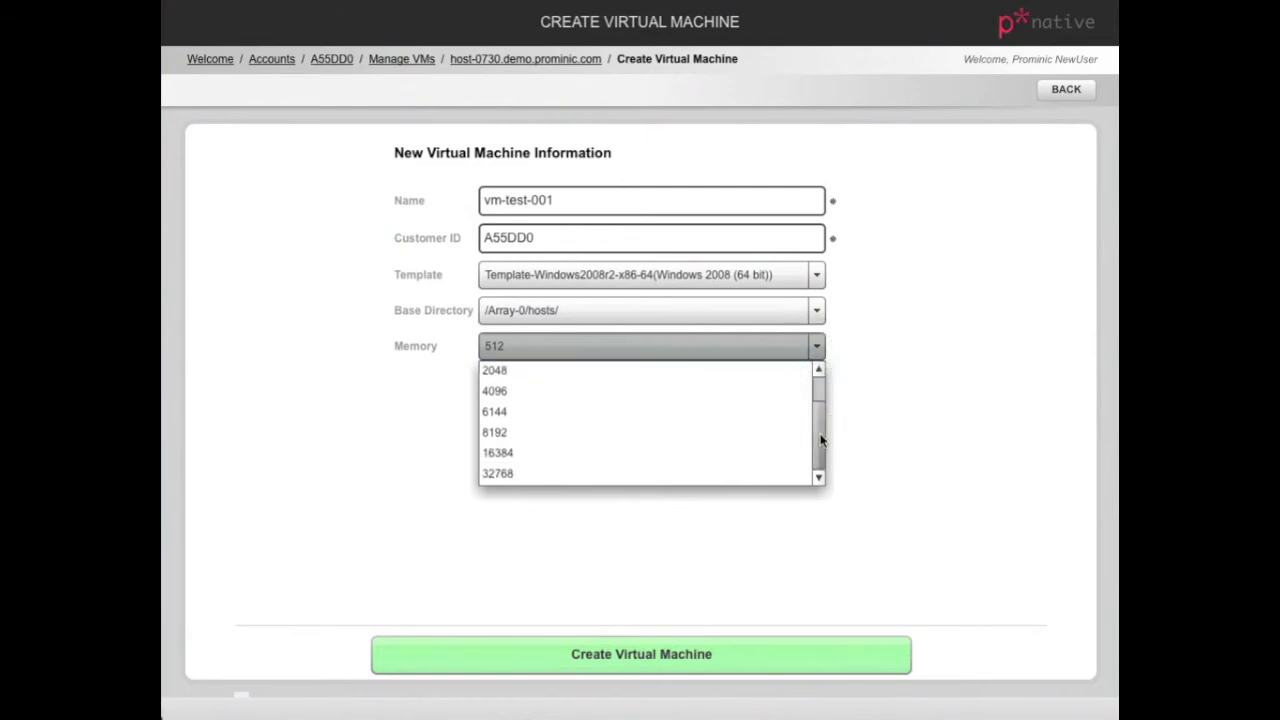
left_click(562, 394)
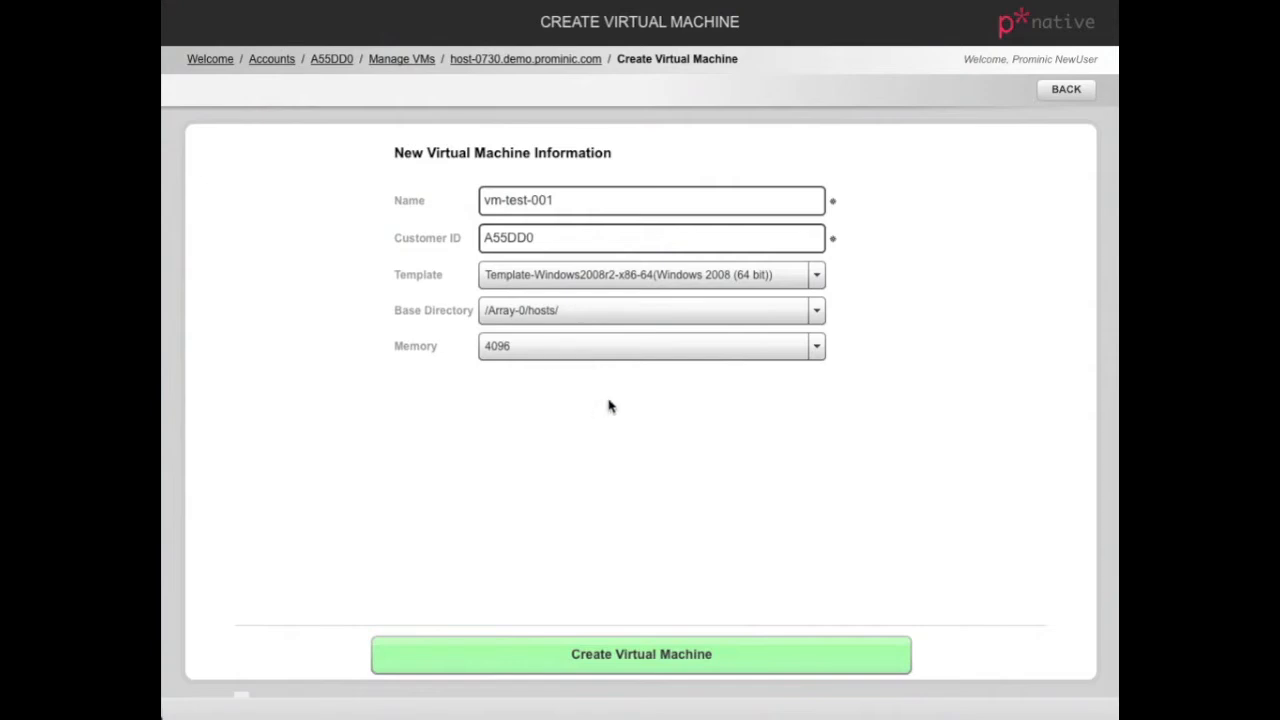
- Create the virtual machine with these settings and refresh the host's machine list
left_click(633, 654)
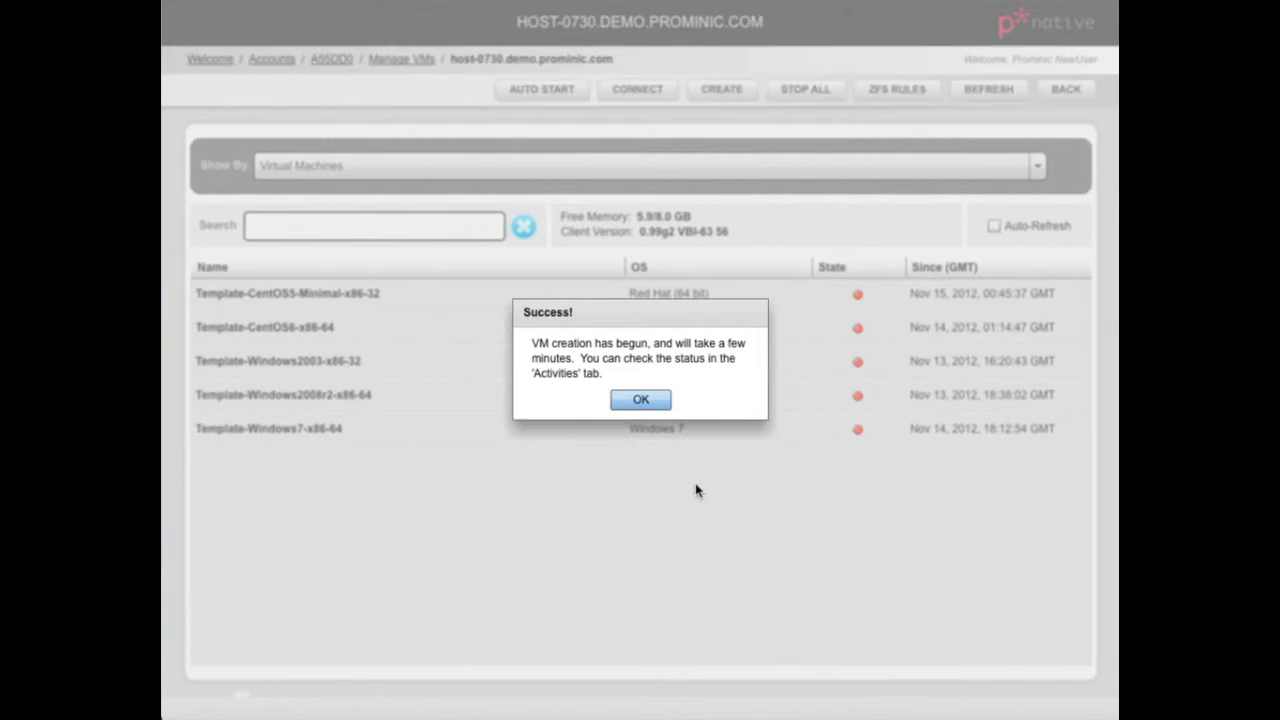
left_click(641, 400)
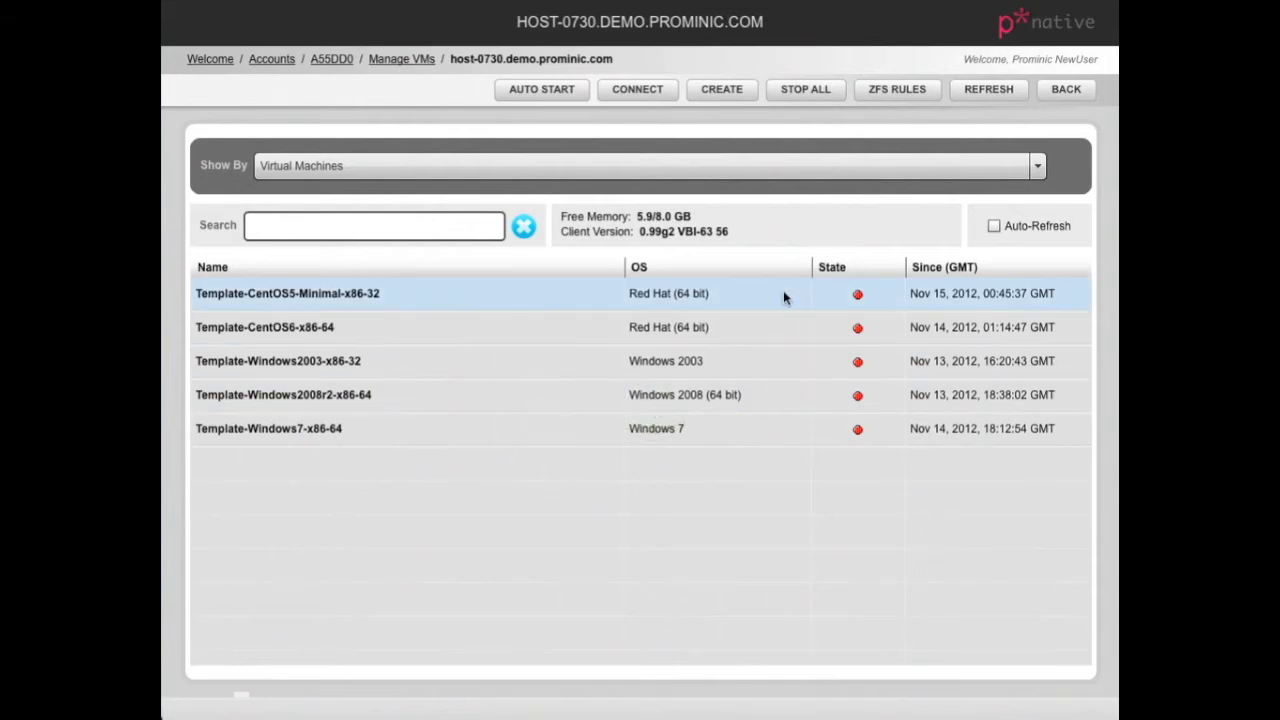
left_click(988, 92)
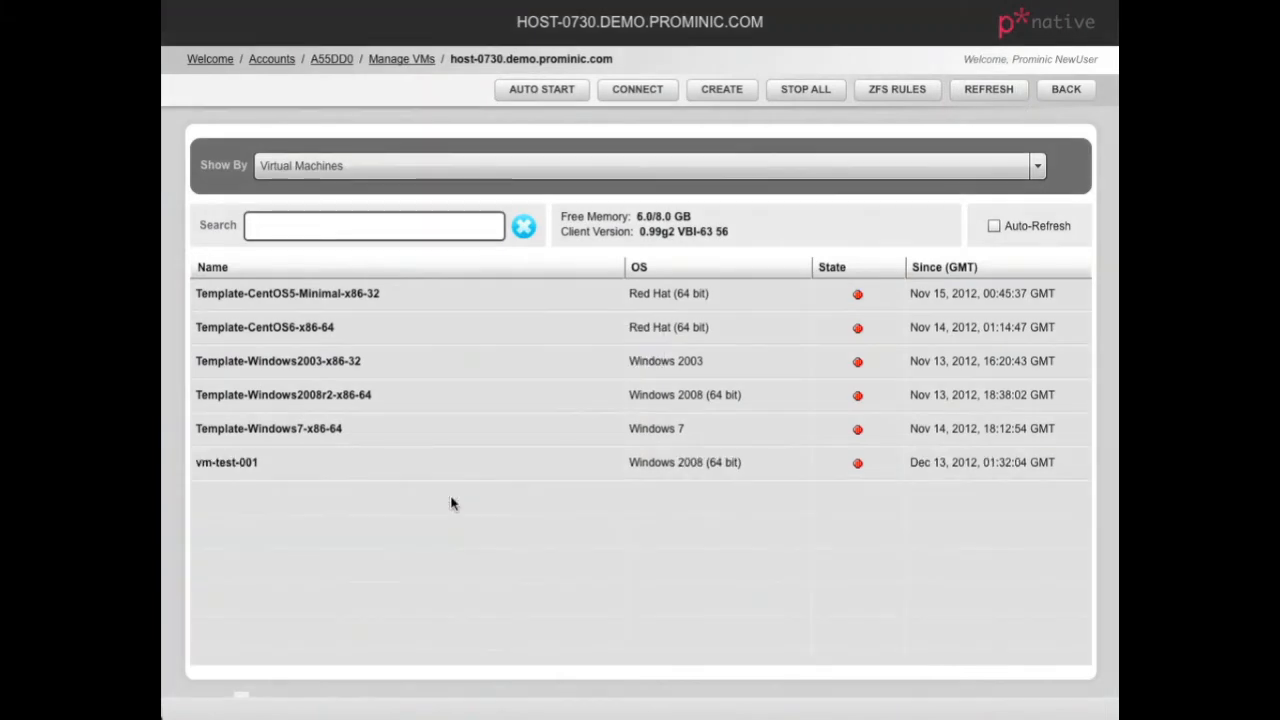
- Open the details of vm-test-001 and start the virtual machine
left_click(310, 474)
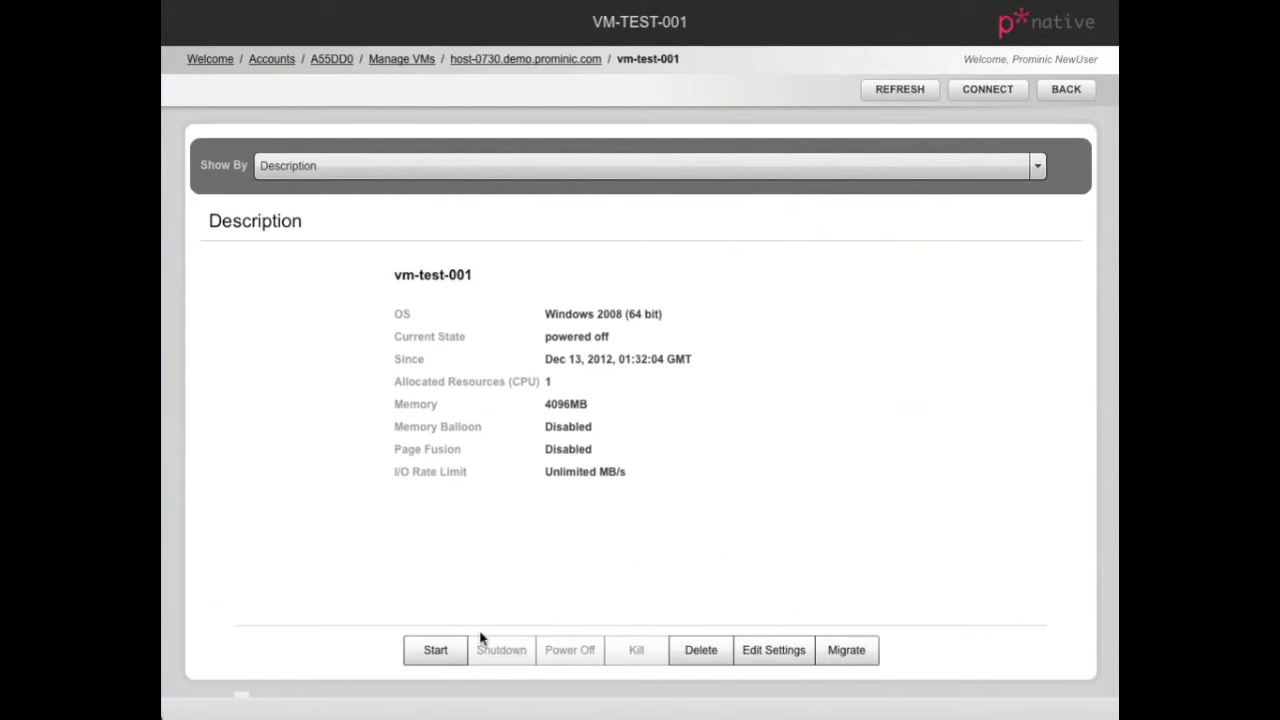
left_click(446, 656)
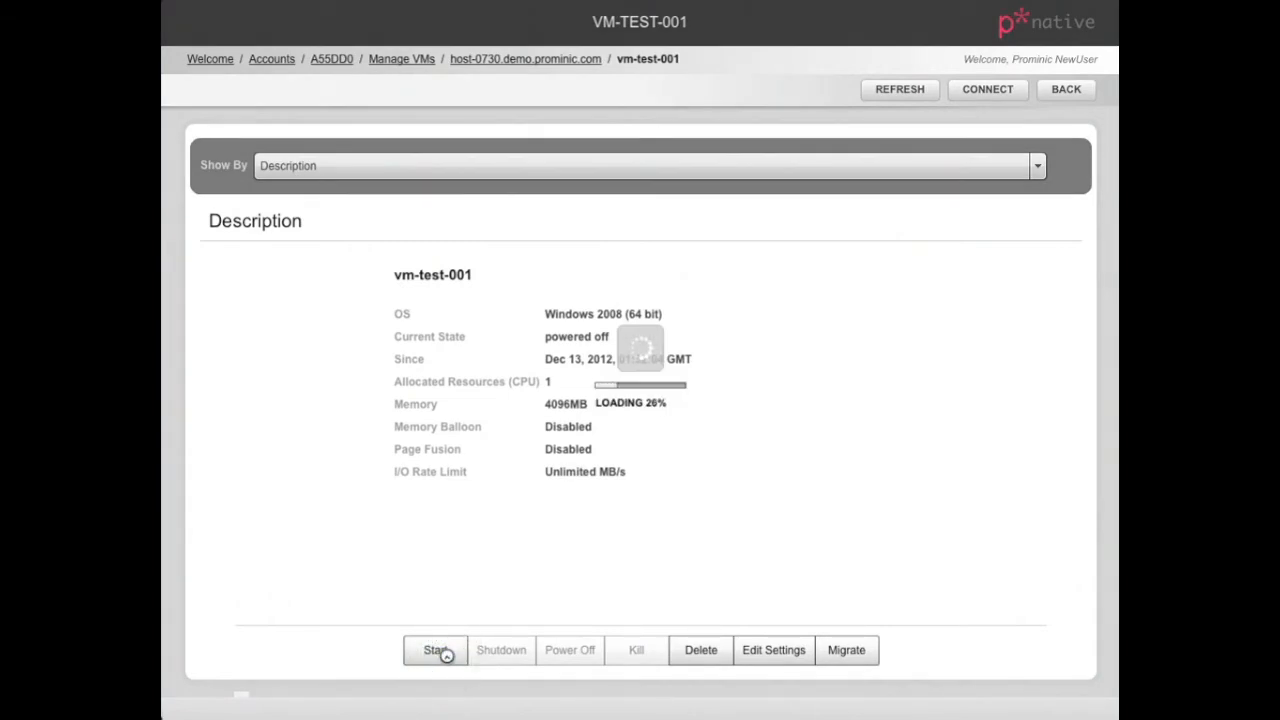
left_click(645, 396)
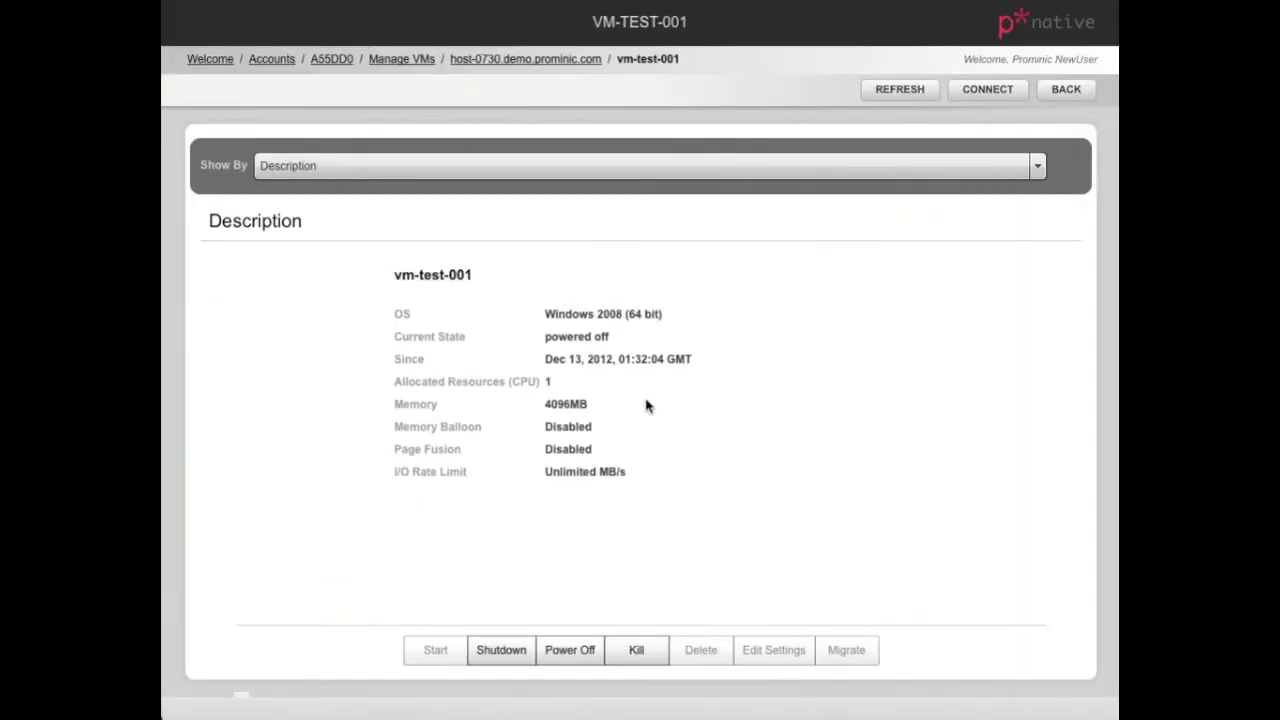
- Change the password of vm-test-001 from its connection information, entering and confirming the new virtual machine password
left_click(1036, 167)
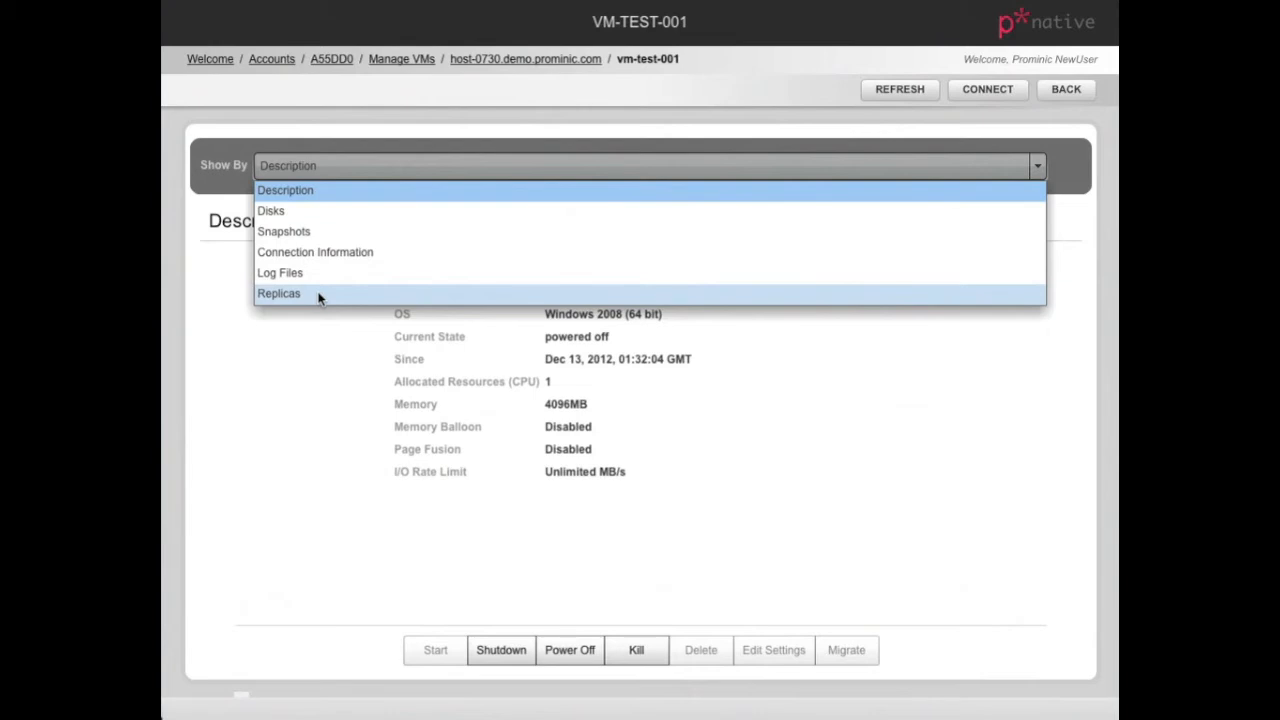
left_click(323, 253)
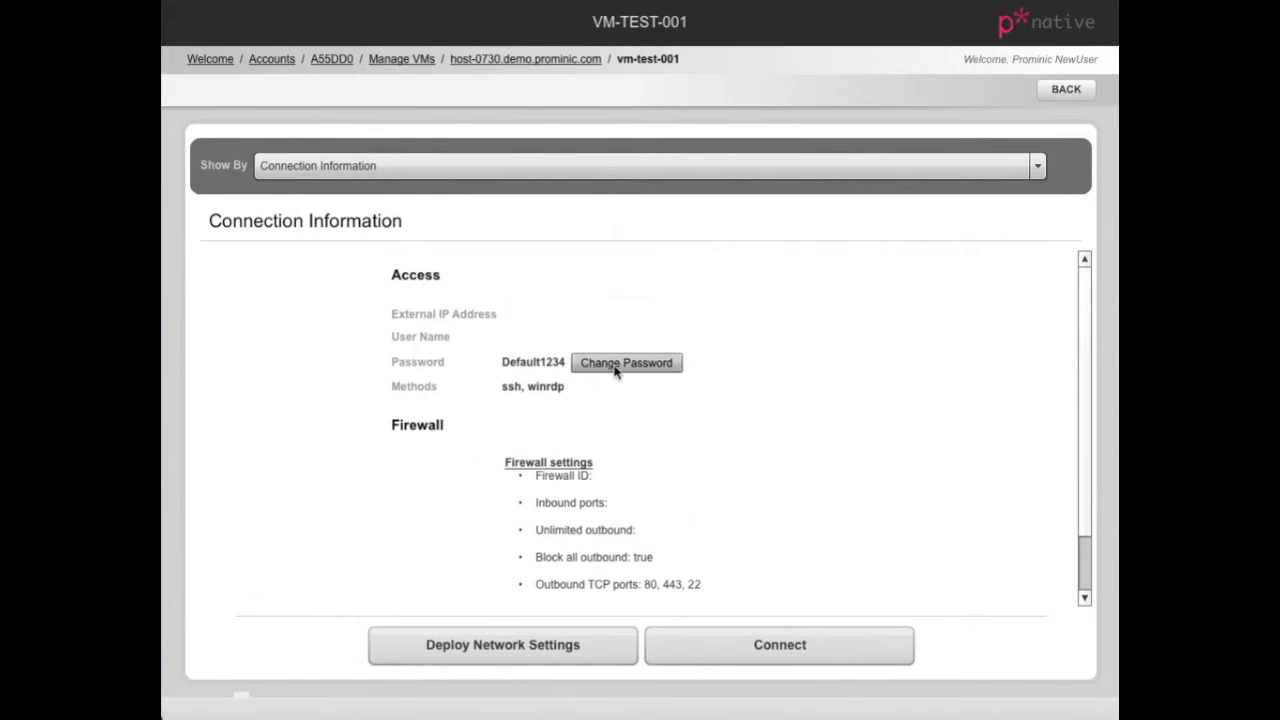
left_click(615, 367)
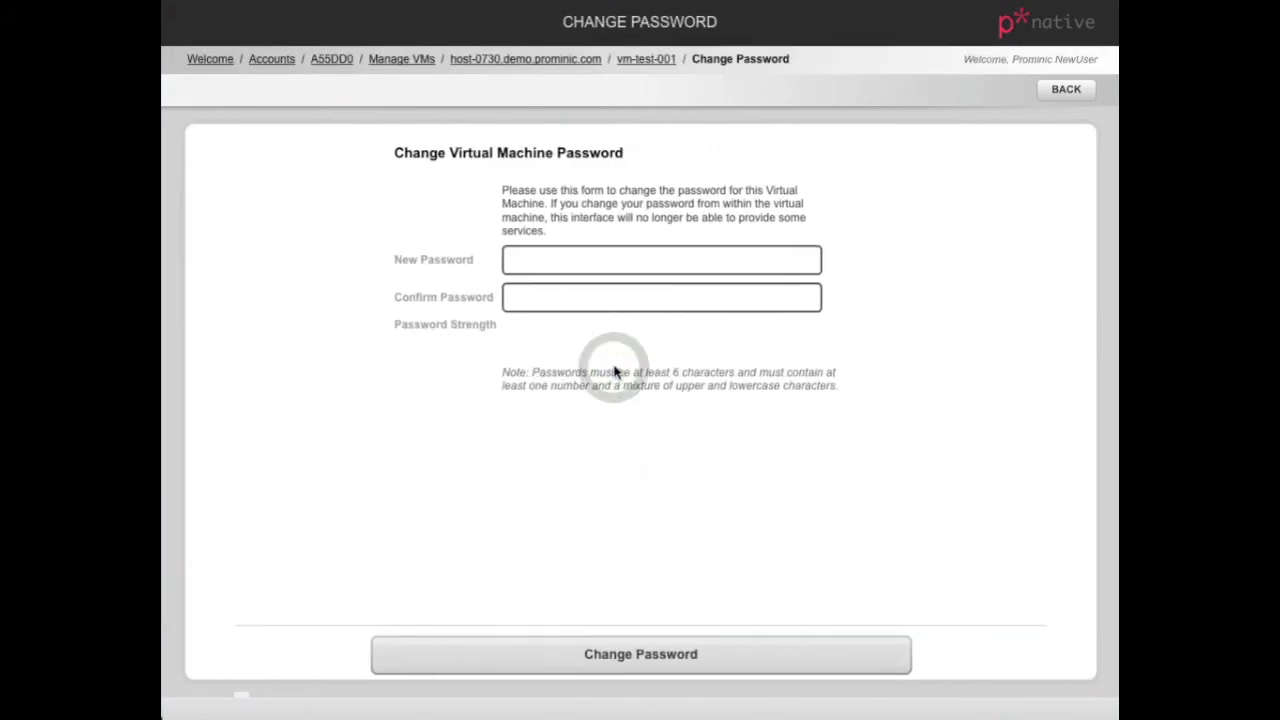
left_click(656, 260)
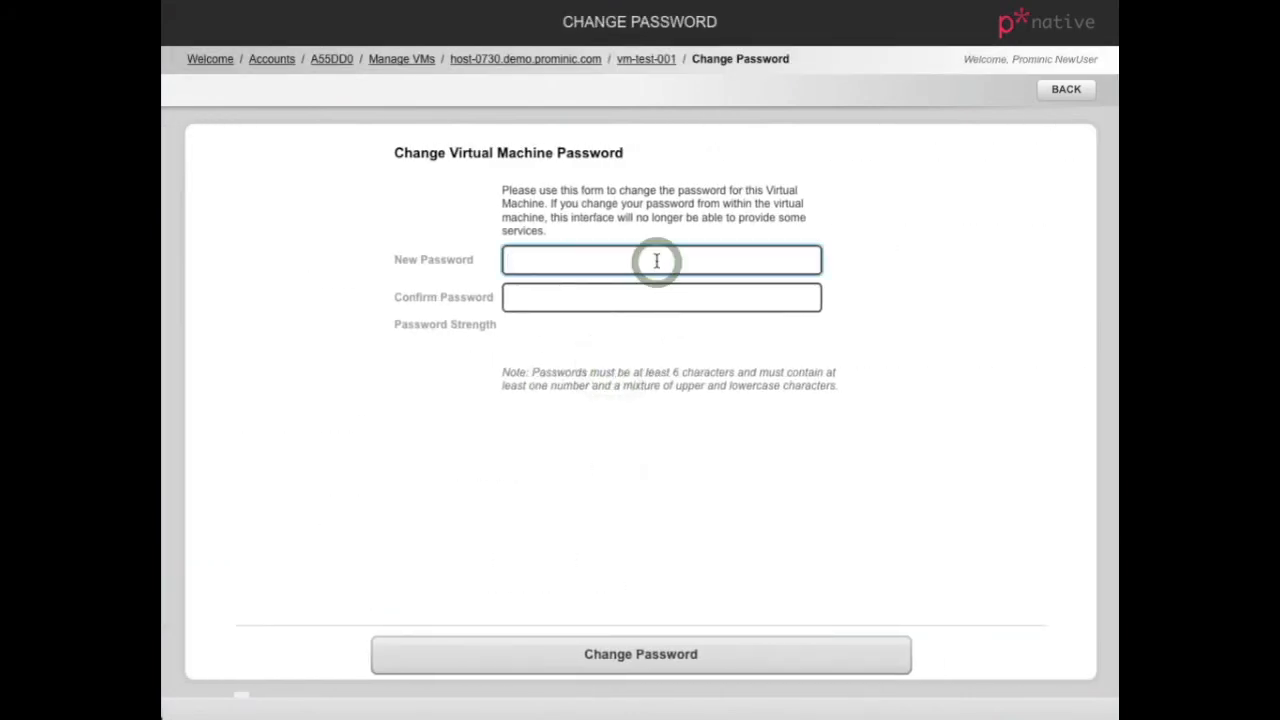
type("***********")
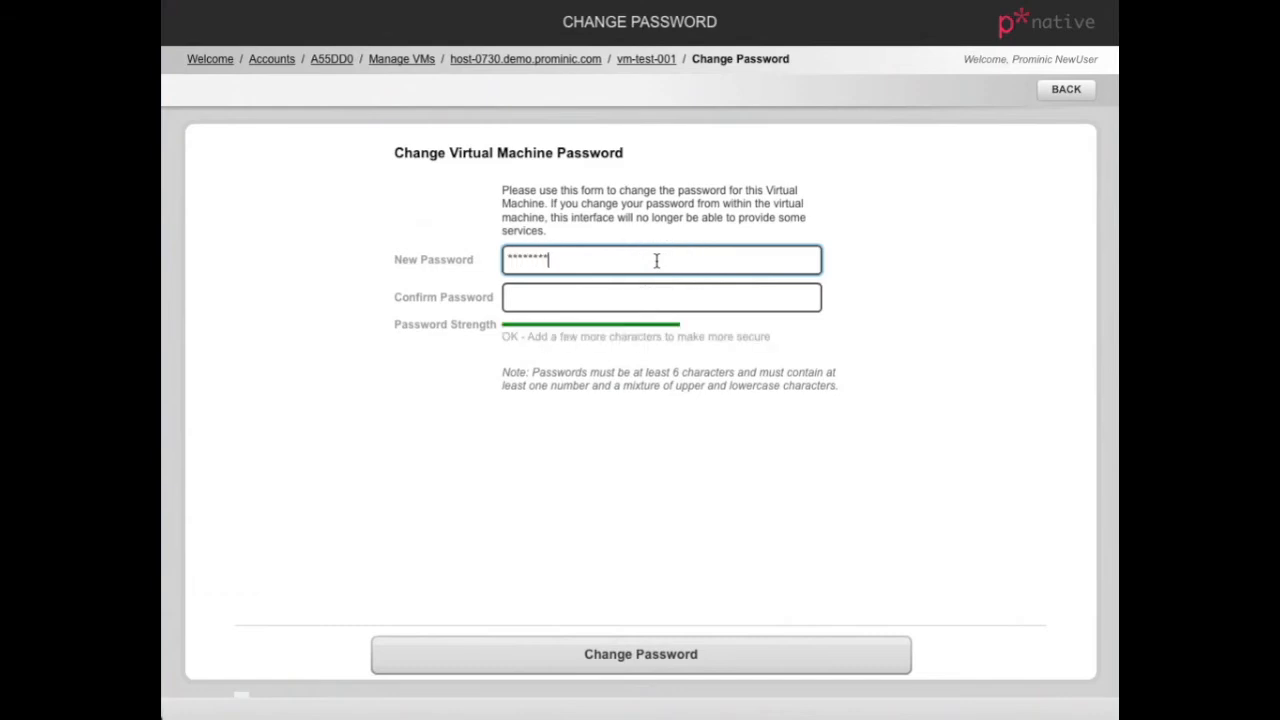
key("Tab")
type("*********")
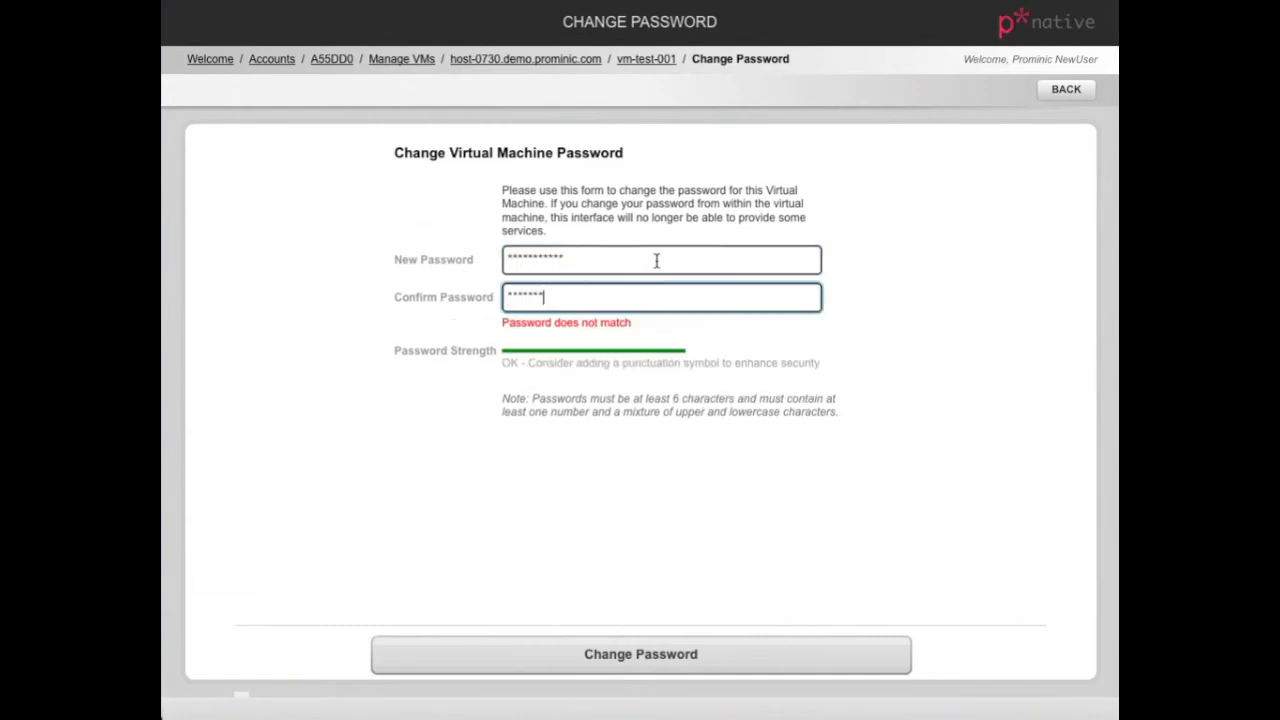
type("**")
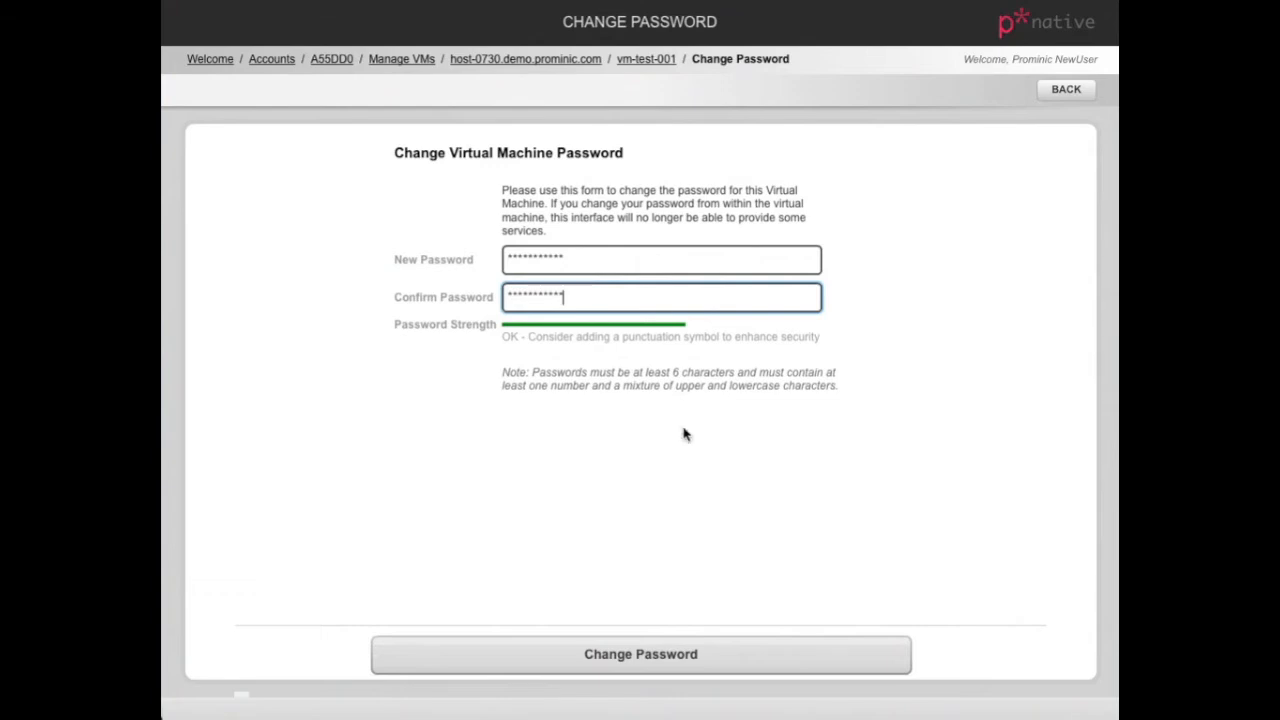
left_click(680, 668)
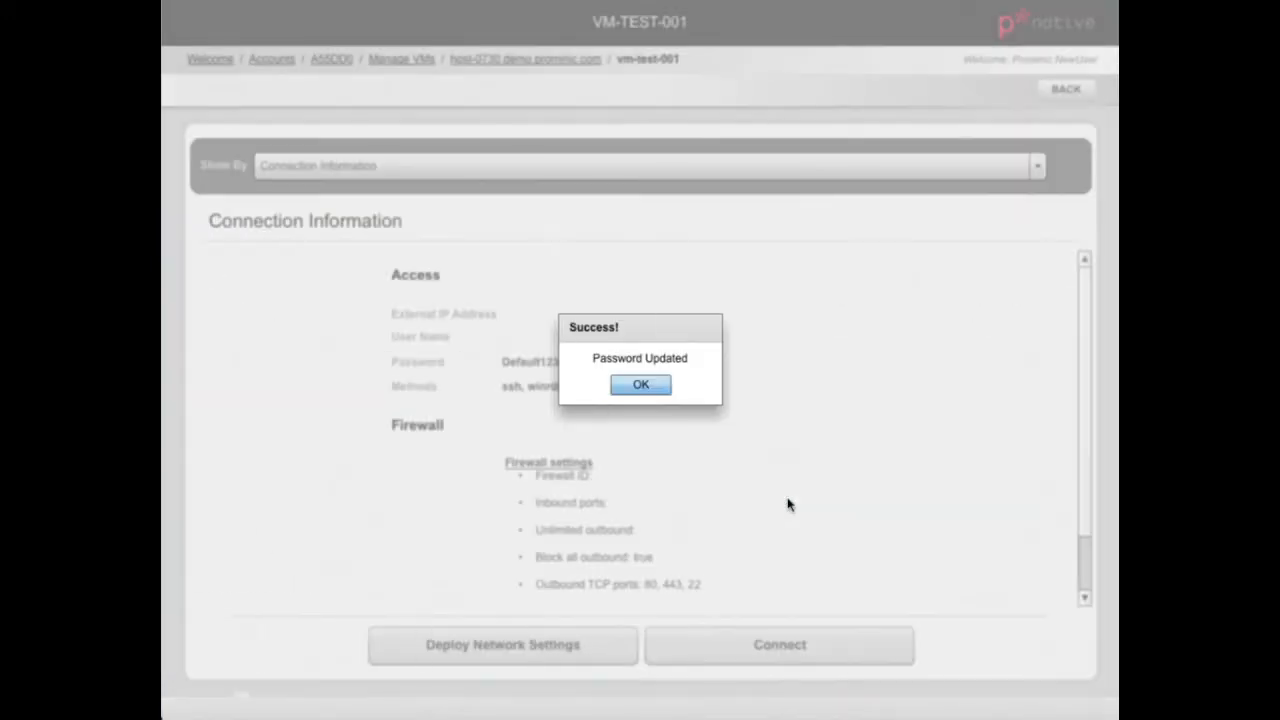
left_click(646, 389)
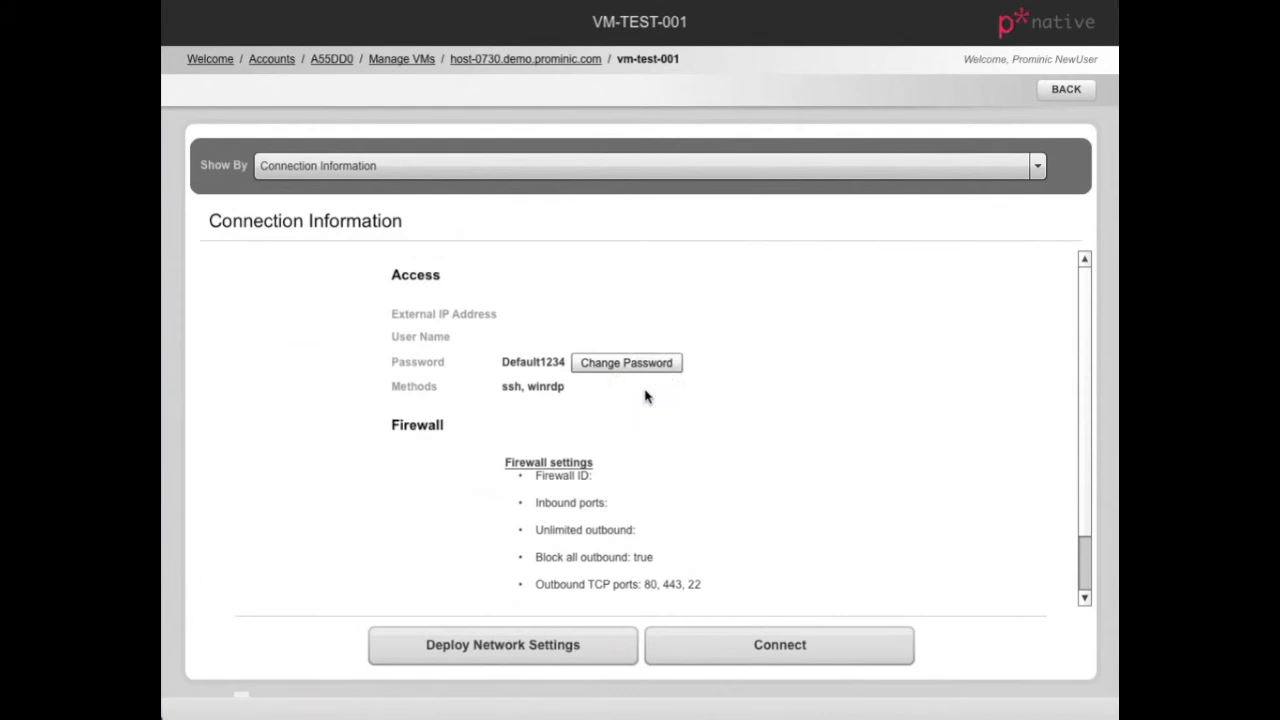
- Deploy the network settings to vm-test-001 and confirm the restart
left_click(559, 645)
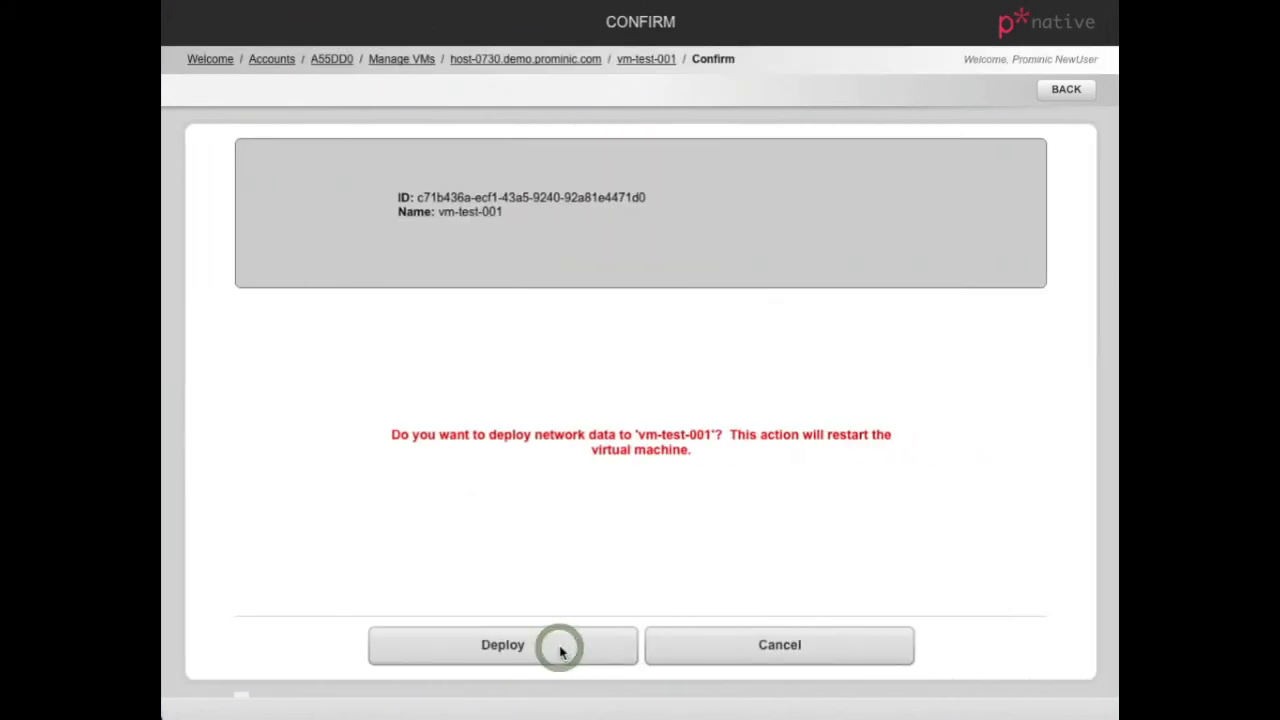
left_click(560, 647)
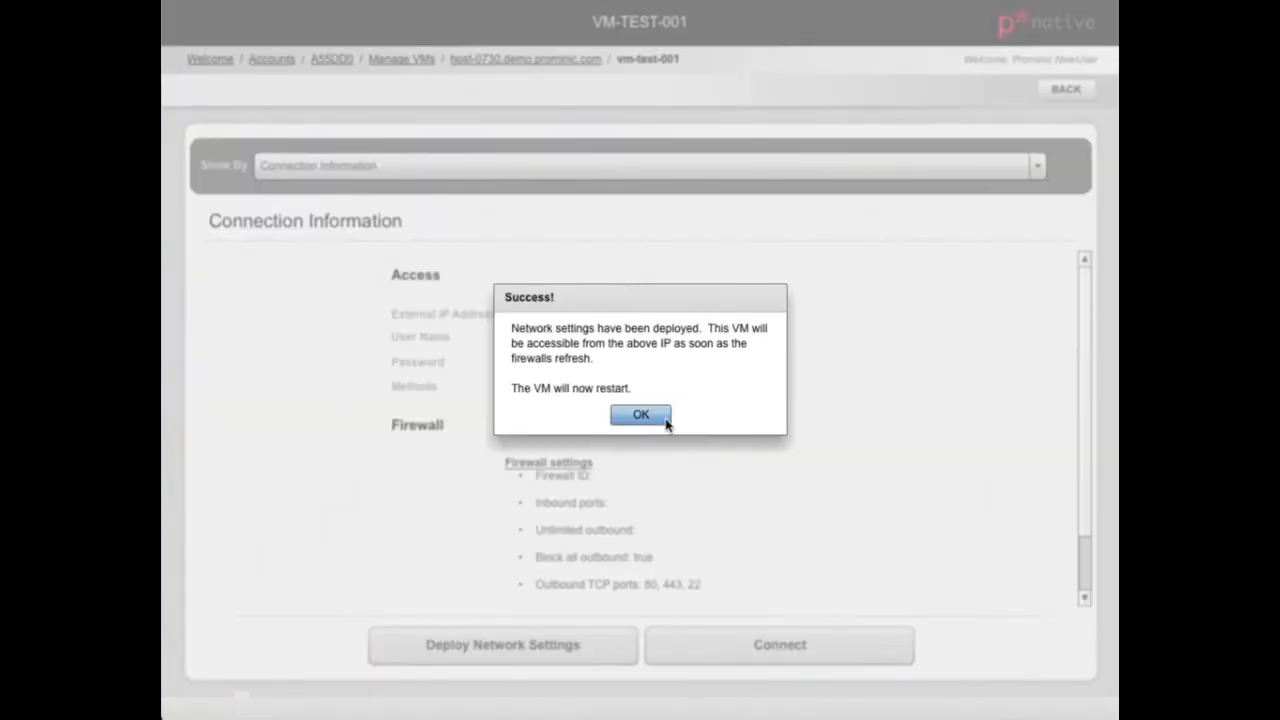
left_click(641, 414)
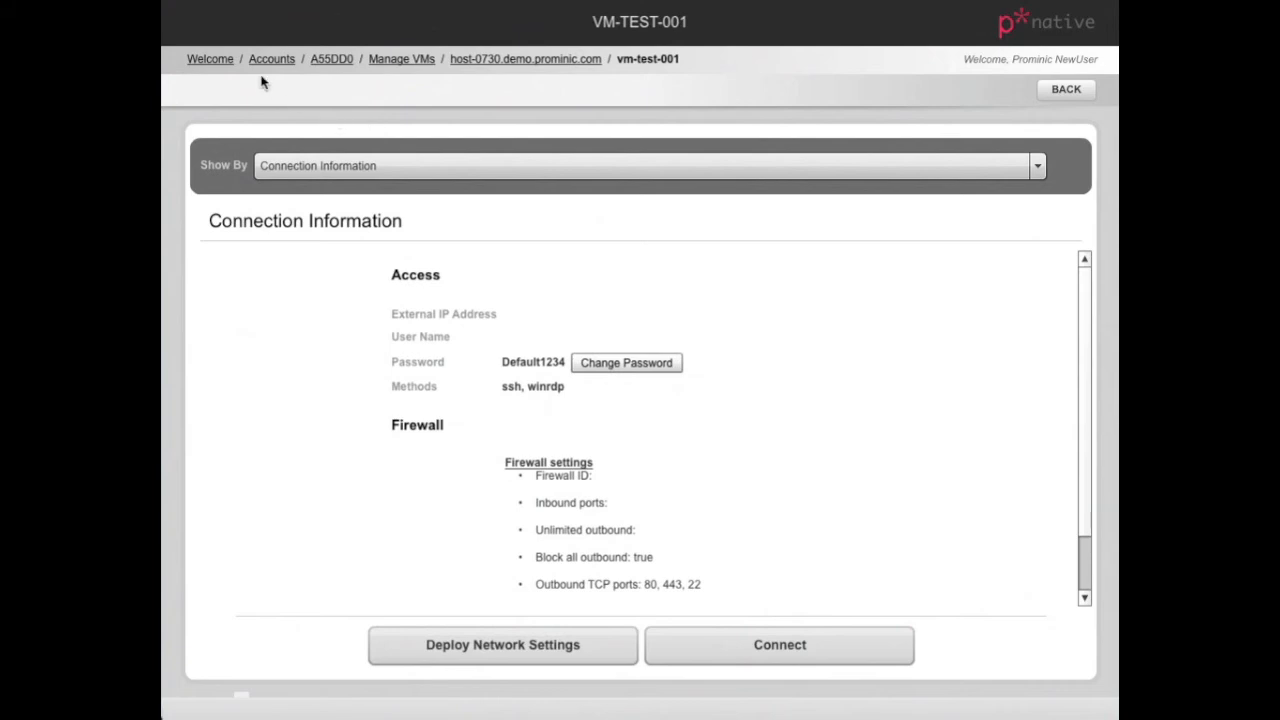
- Open the connection applications for the virtual machine test-vm-001 from the Hosts & VMs list
left_click(229, 60)
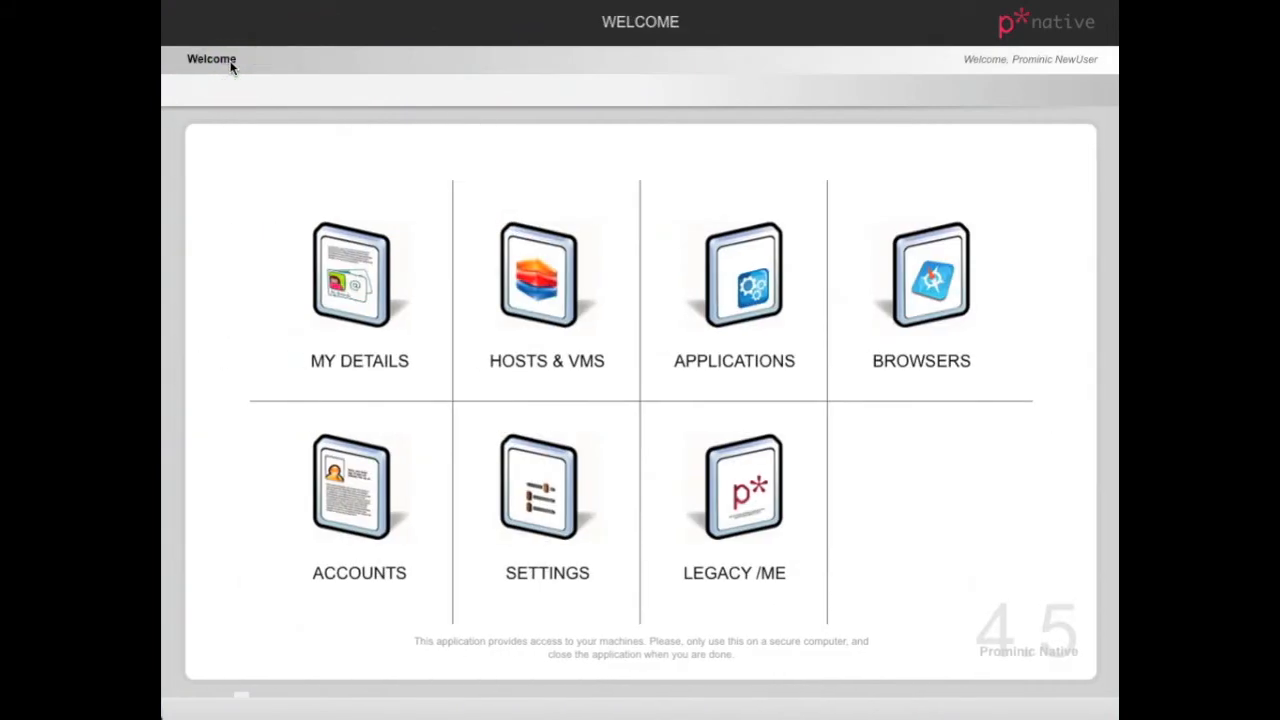
left_click(553, 278)
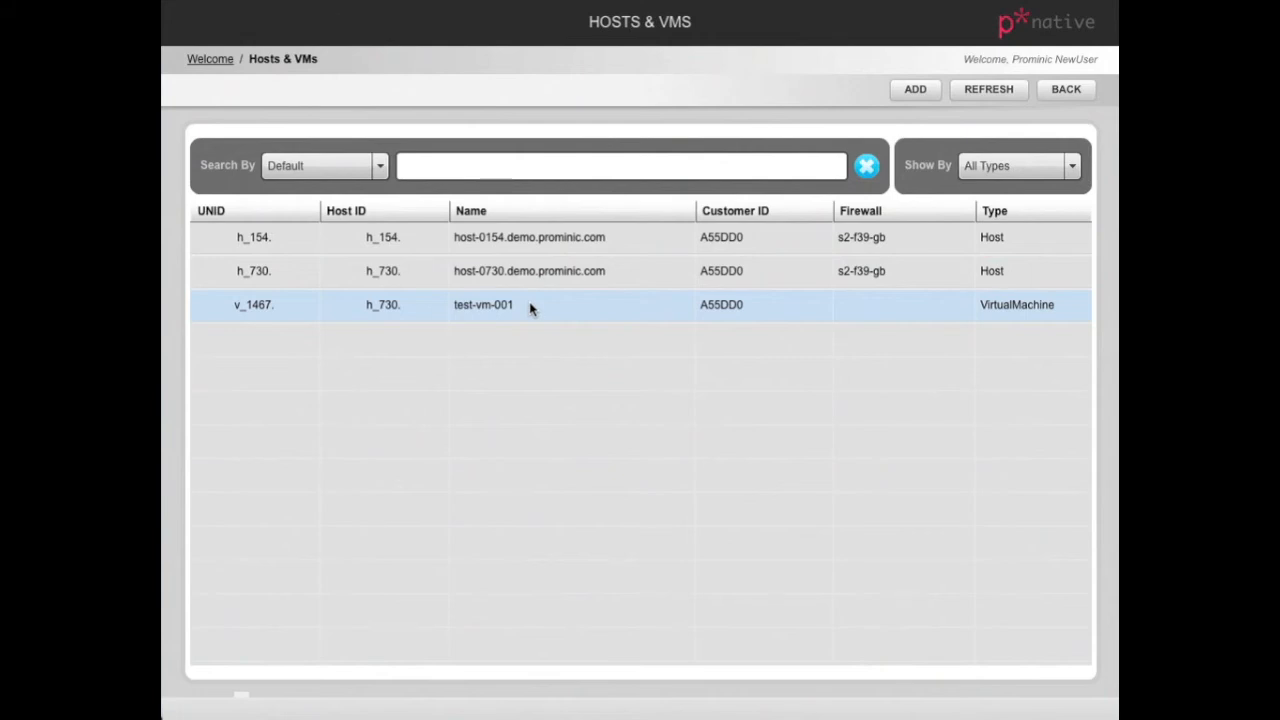
left_click(530, 308)
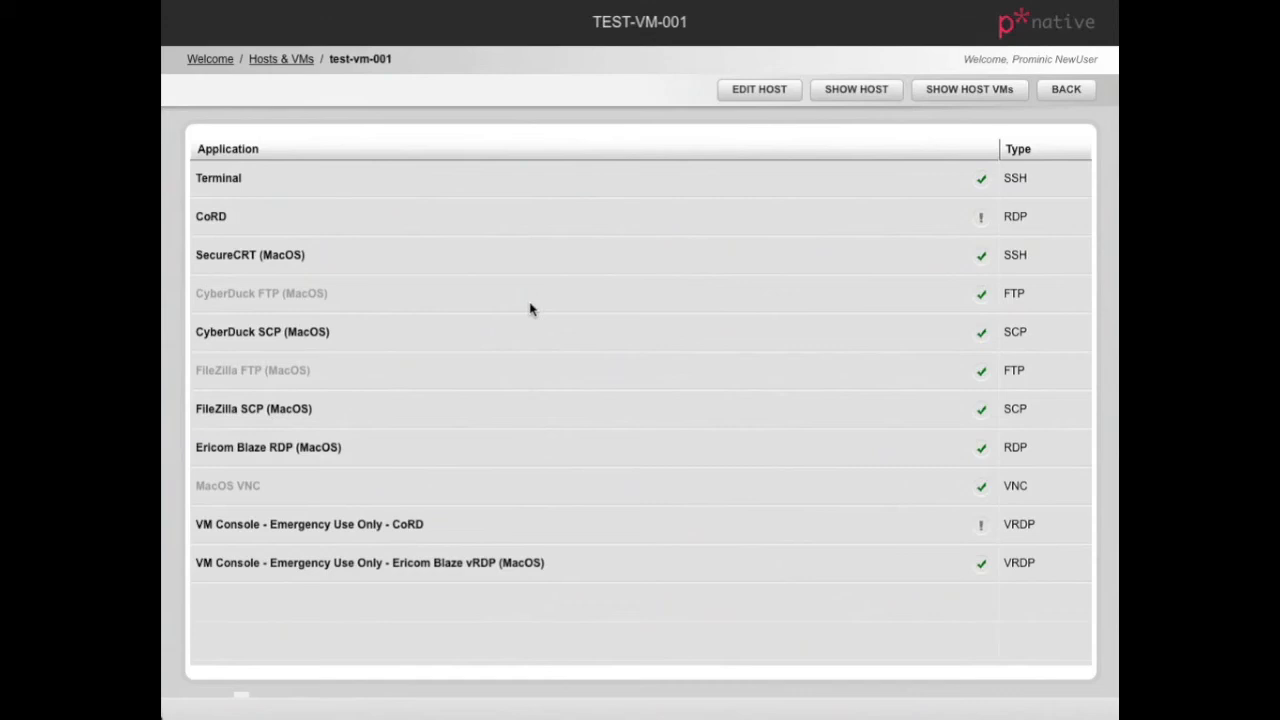
- Start SSH forwarding and connect to the virtual machine with Ericom Blaze RDP (MacOS), moving the remote session window fully into view
left_click(448, 459)
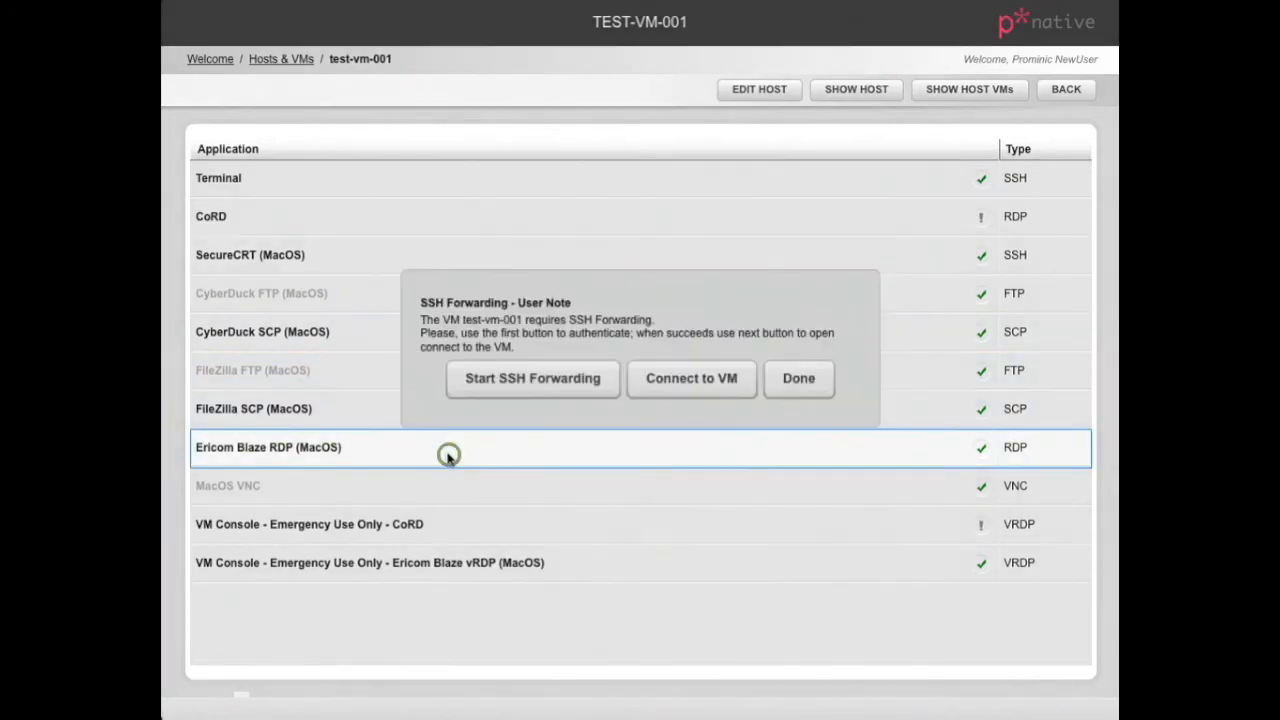
left_click(541, 384)
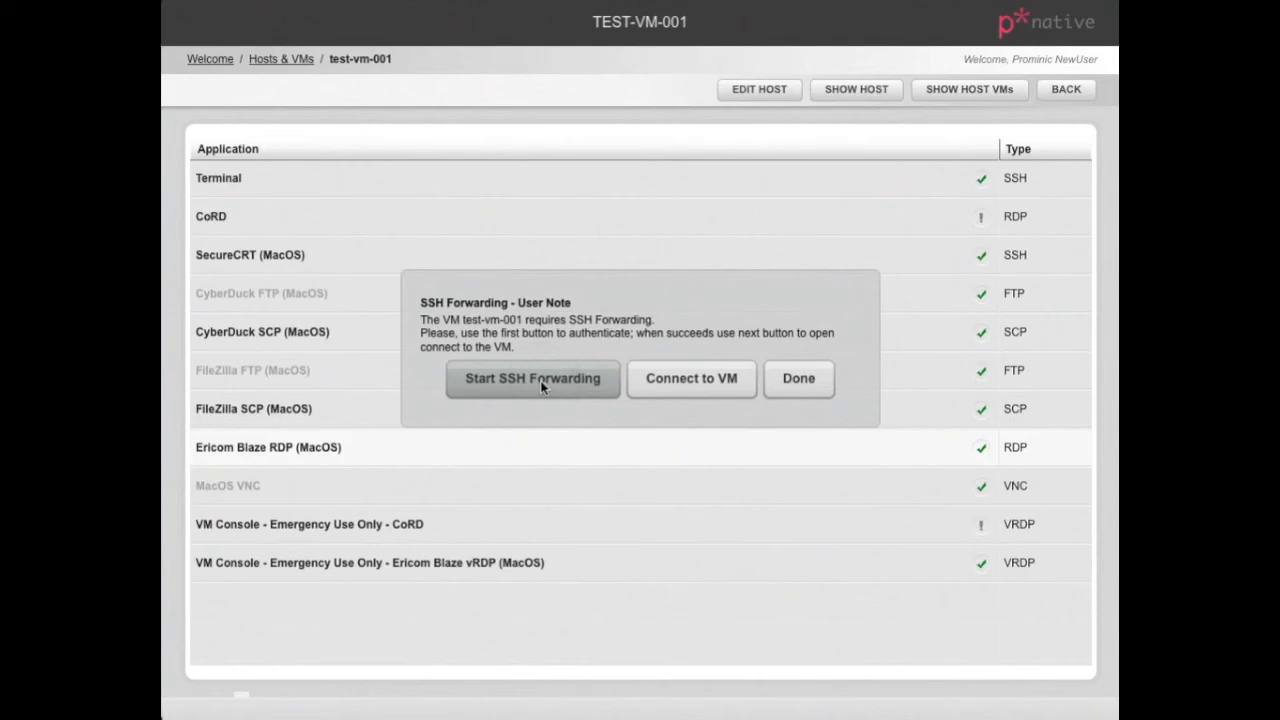
left_click(684, 380)
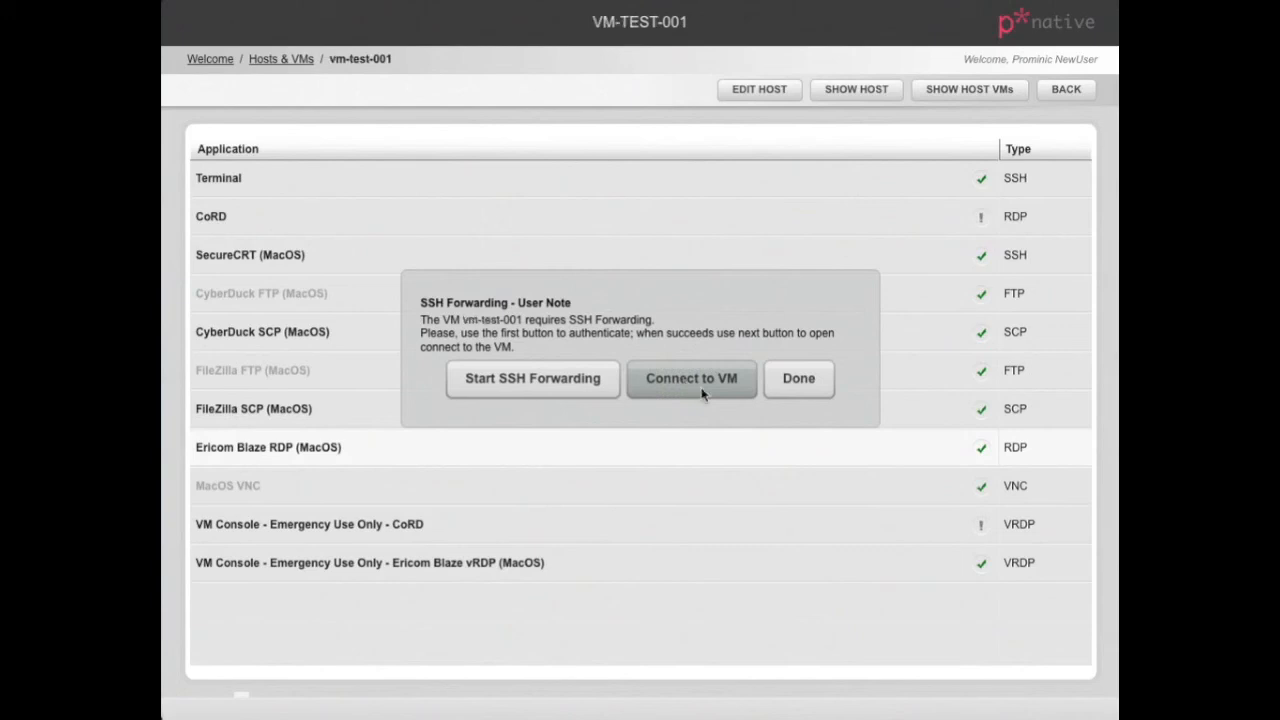
left_click(701, 392)
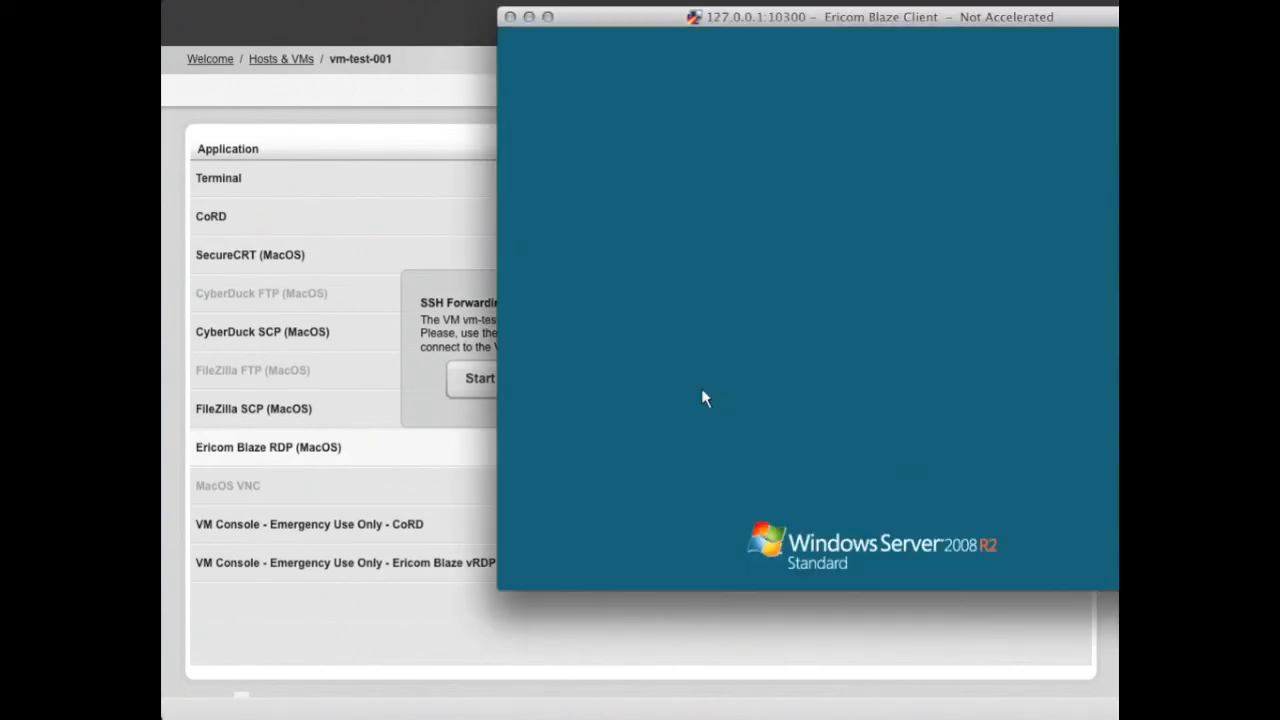
left_click_drag(966, 20, 746, 64)
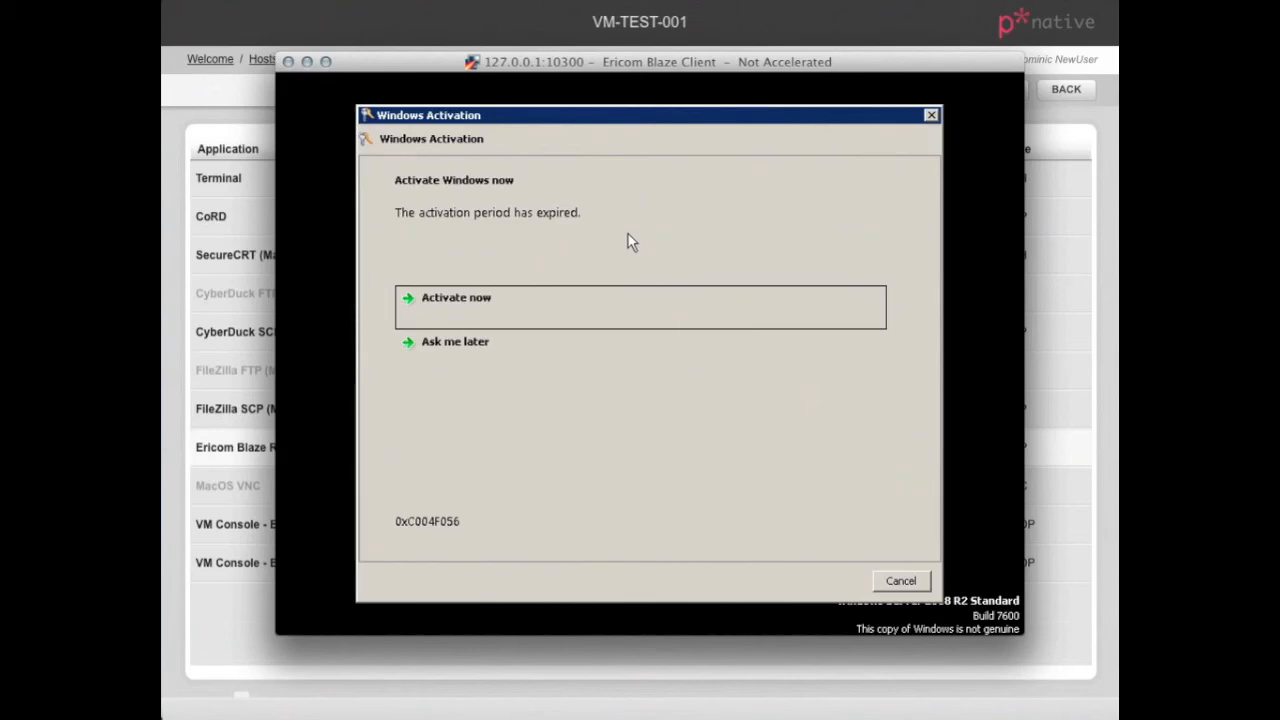
- Cancel the Windows Activation dialog, close the remote desktop session and finish the SSH forwarding note
left_click(899, 579)
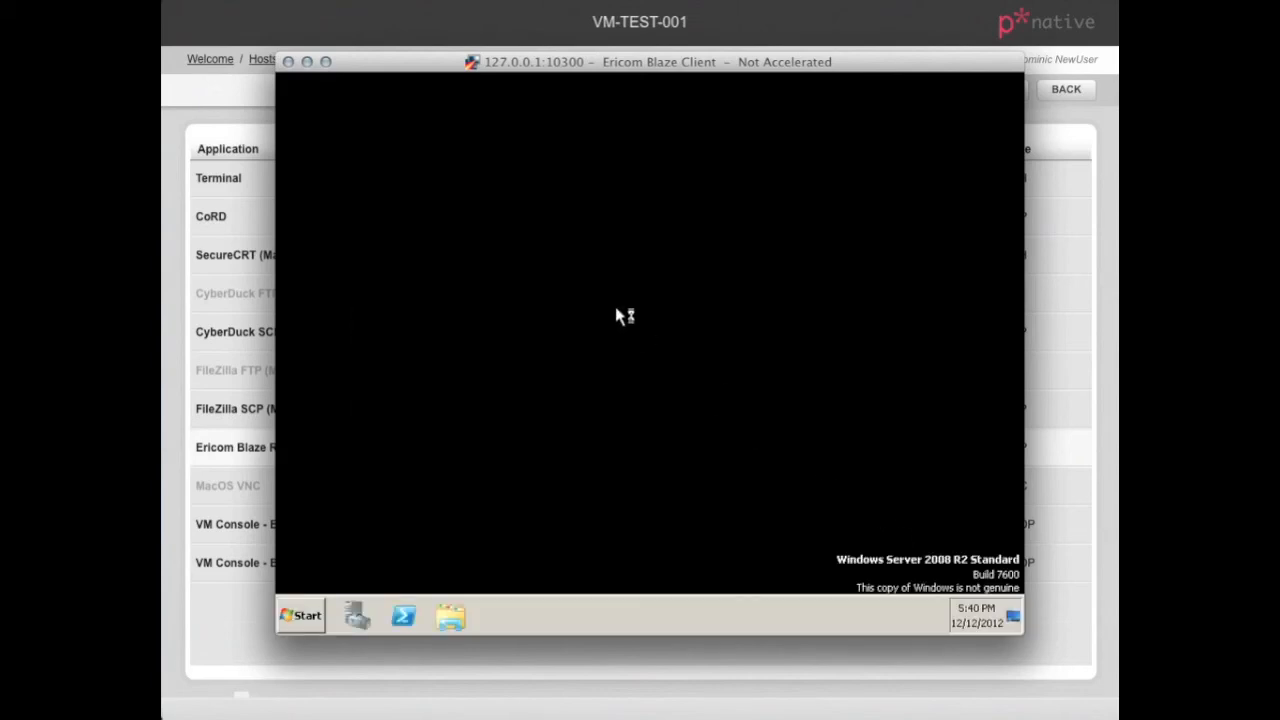
left_click(289, 62)
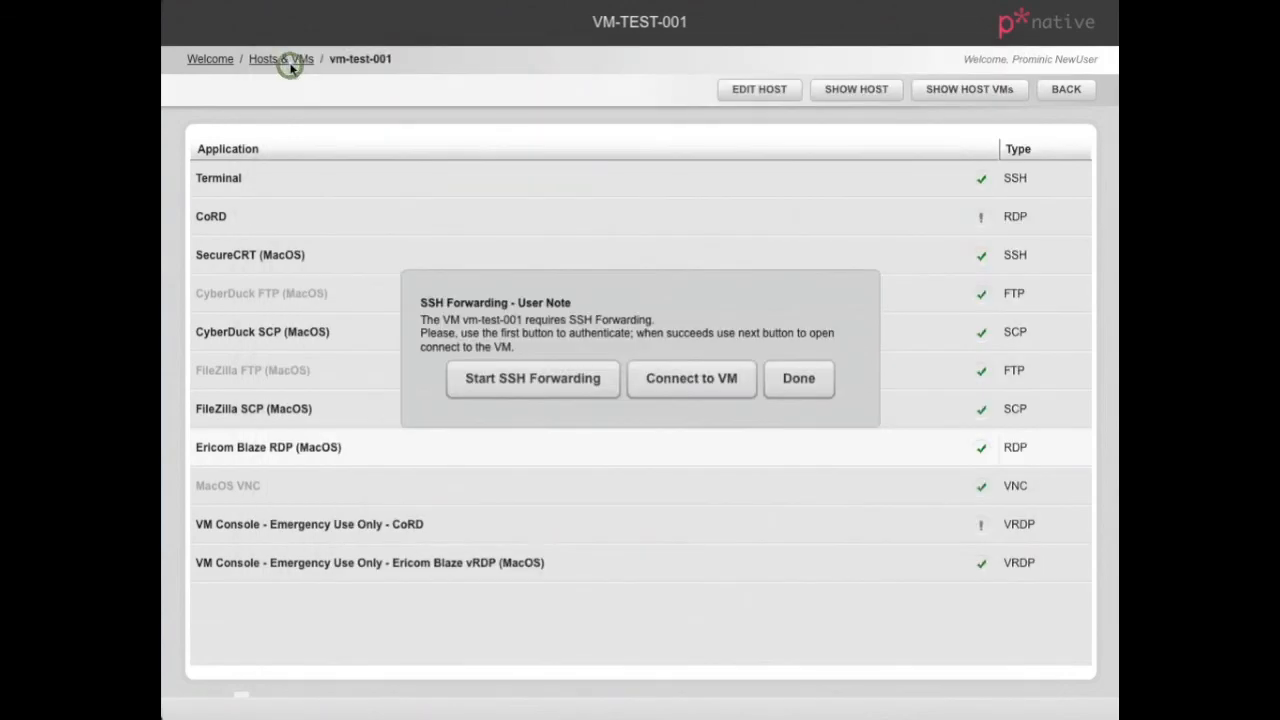
left_click(800, 380)
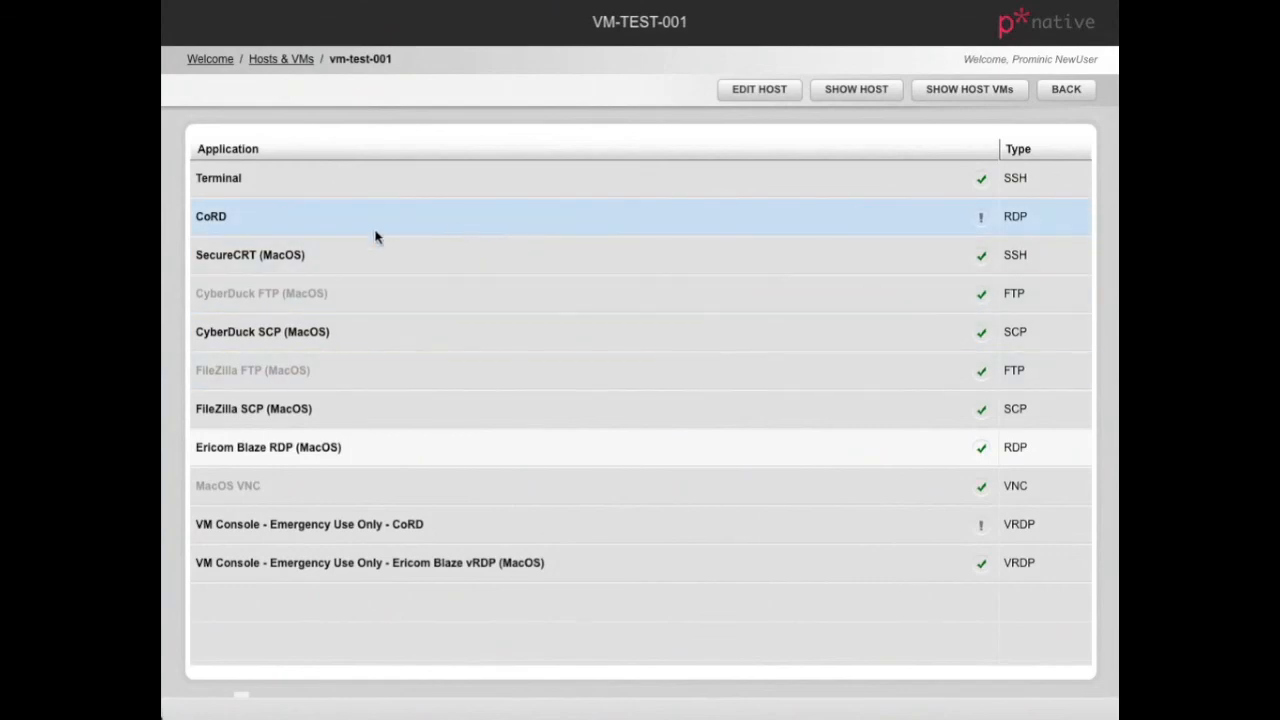
- Connect to vm-test-001 with SecureCRT (MacOS) through SSH forwarding, then close the terminal session and the forwarding note
left_click(363, 260)
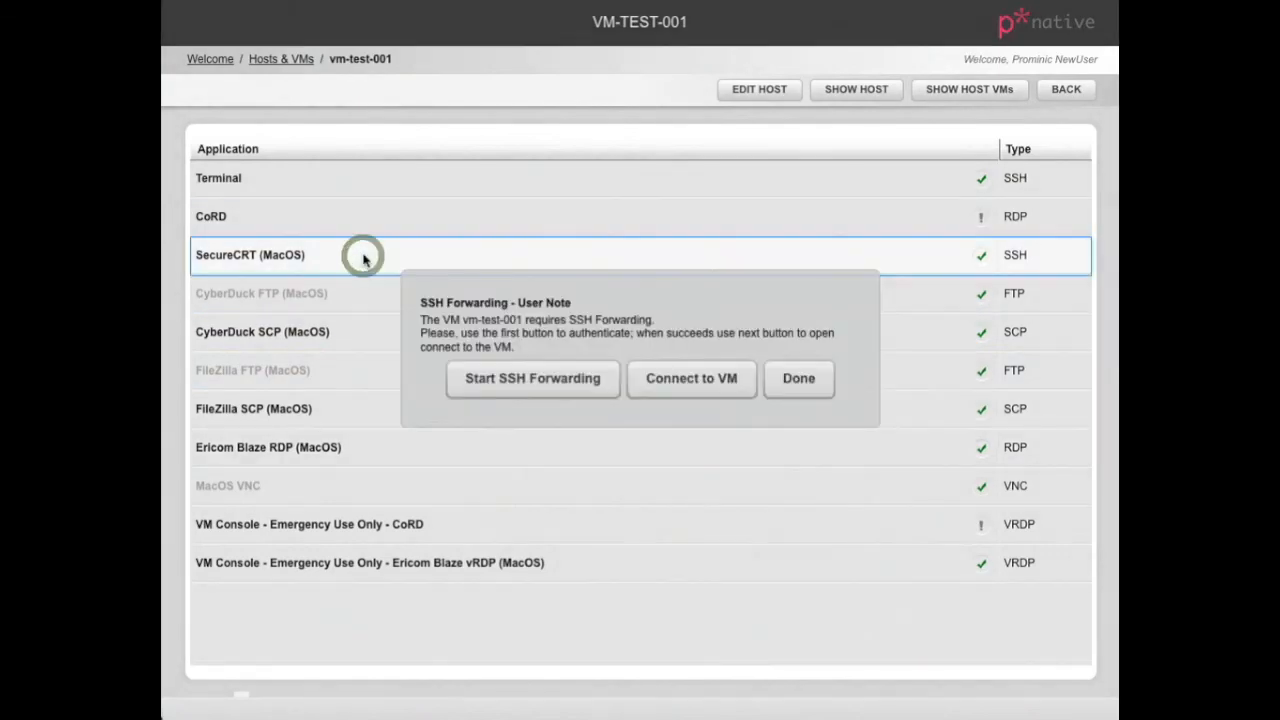
left_click(588, 380)
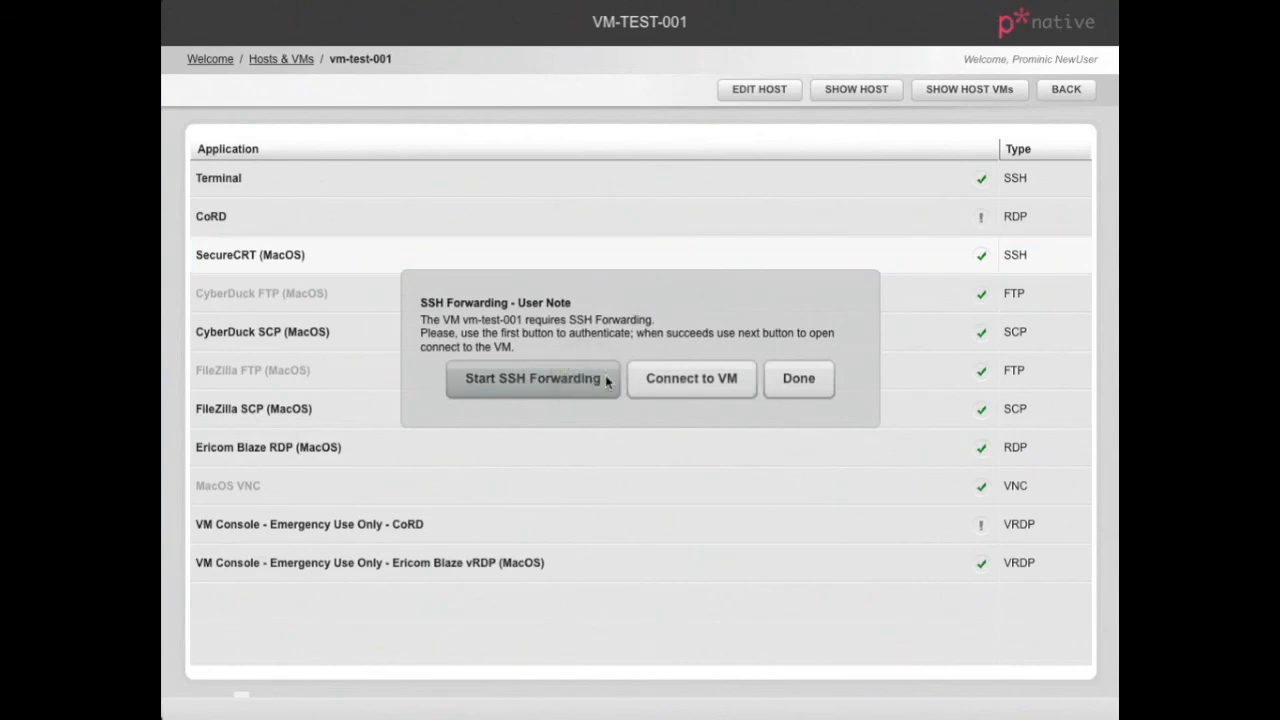
left_click(685, 383)
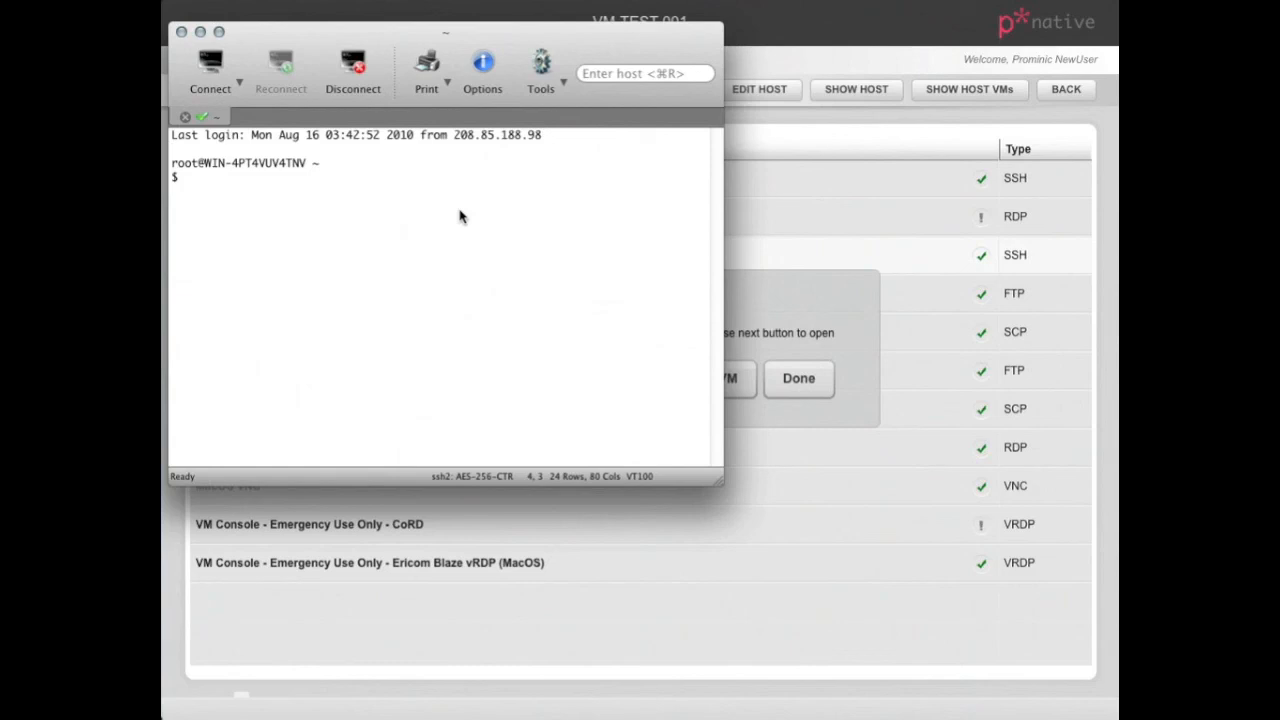
left_click(182, 33)
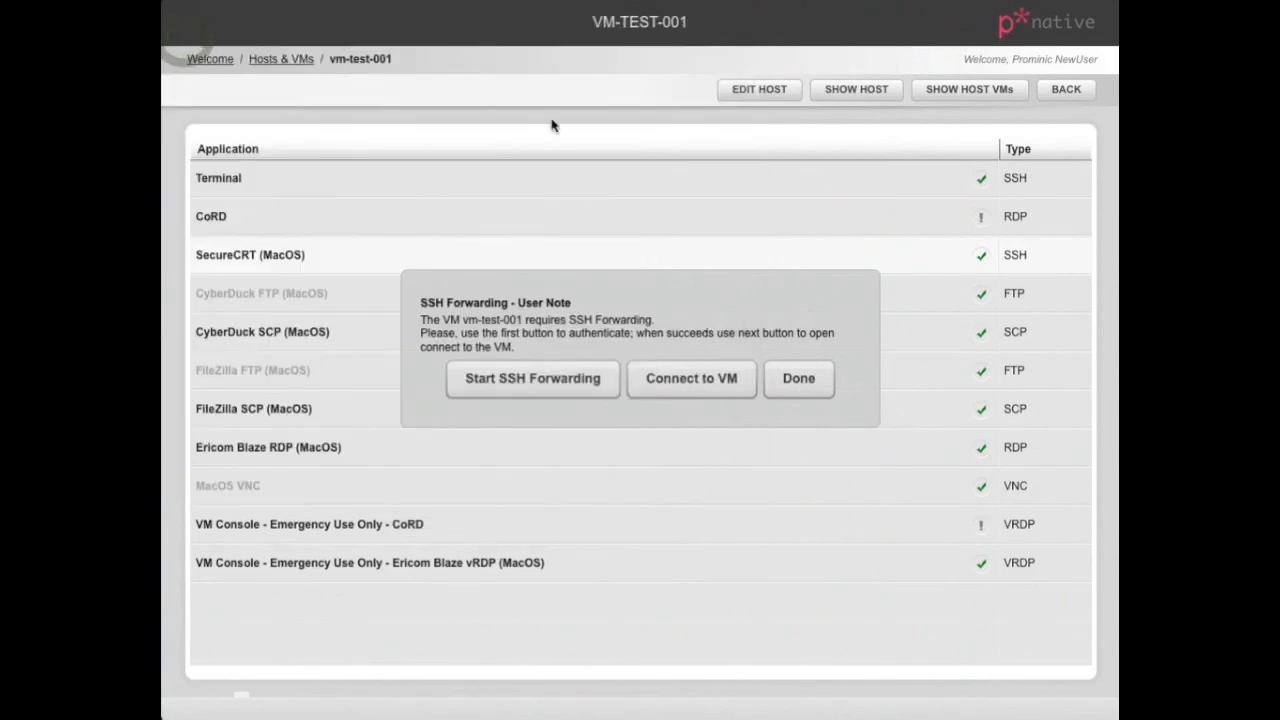
left_click(803, 381)
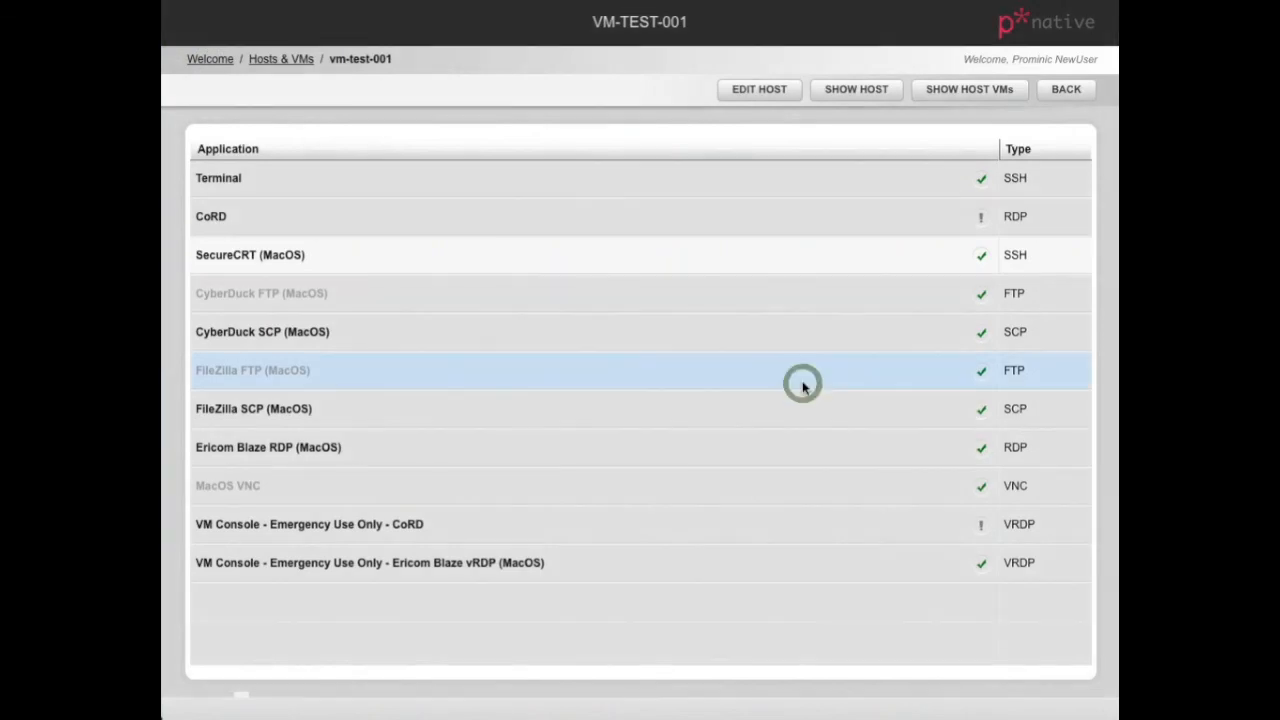
- Connect to vm-test-001 with FileZilla SCP (MacOS) through SSH forwarding, close the session and return to the Welcome page
left_click(336, 415)
left_click(515, 382)
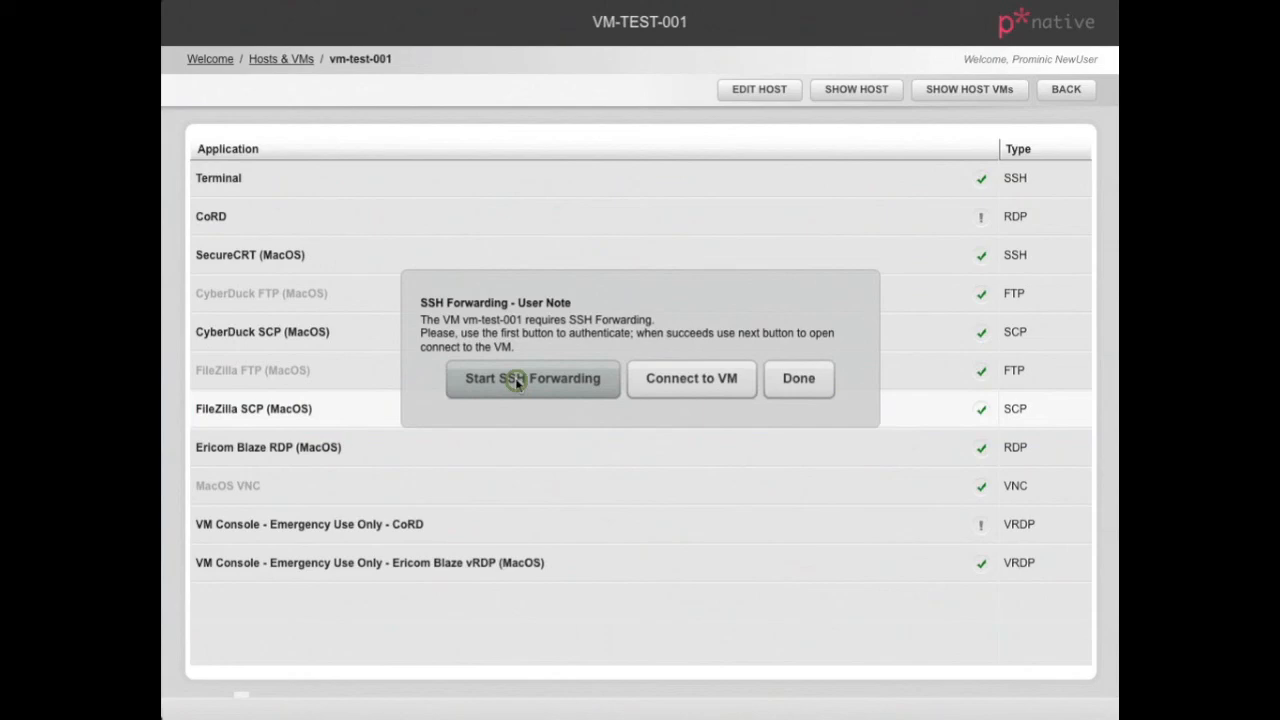
left_click(691, 379)
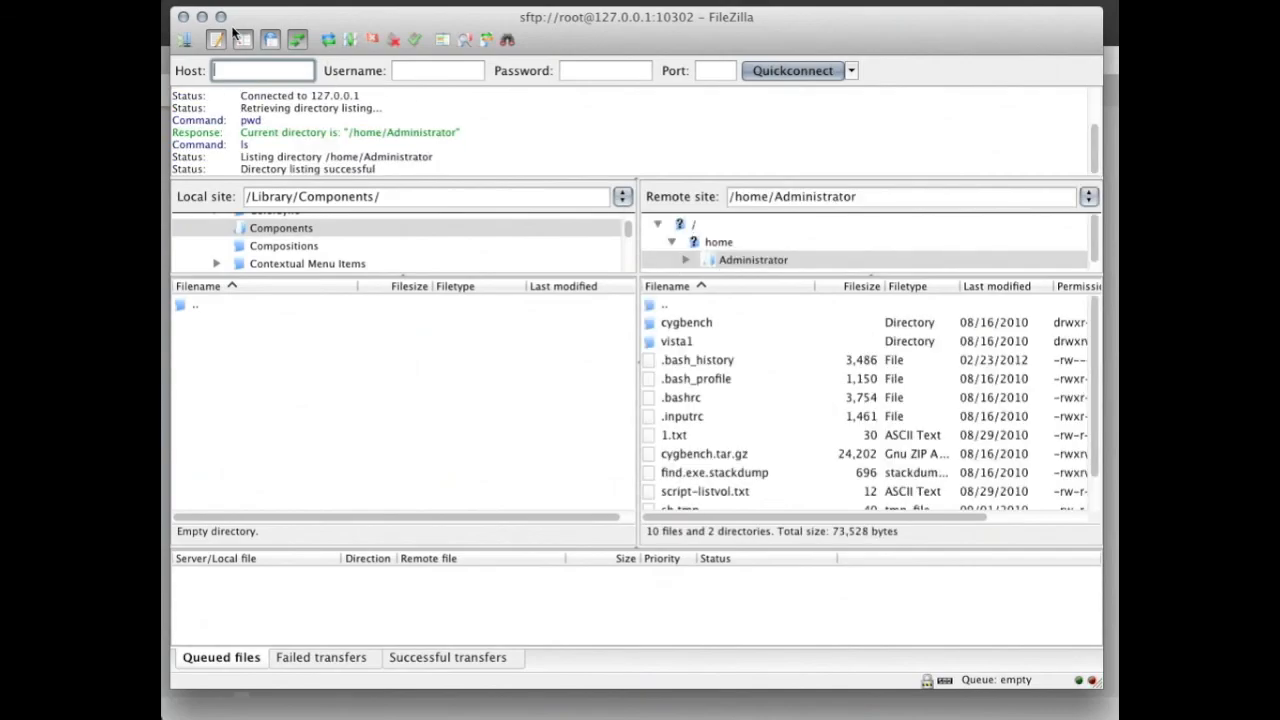
left_click(184, 18)
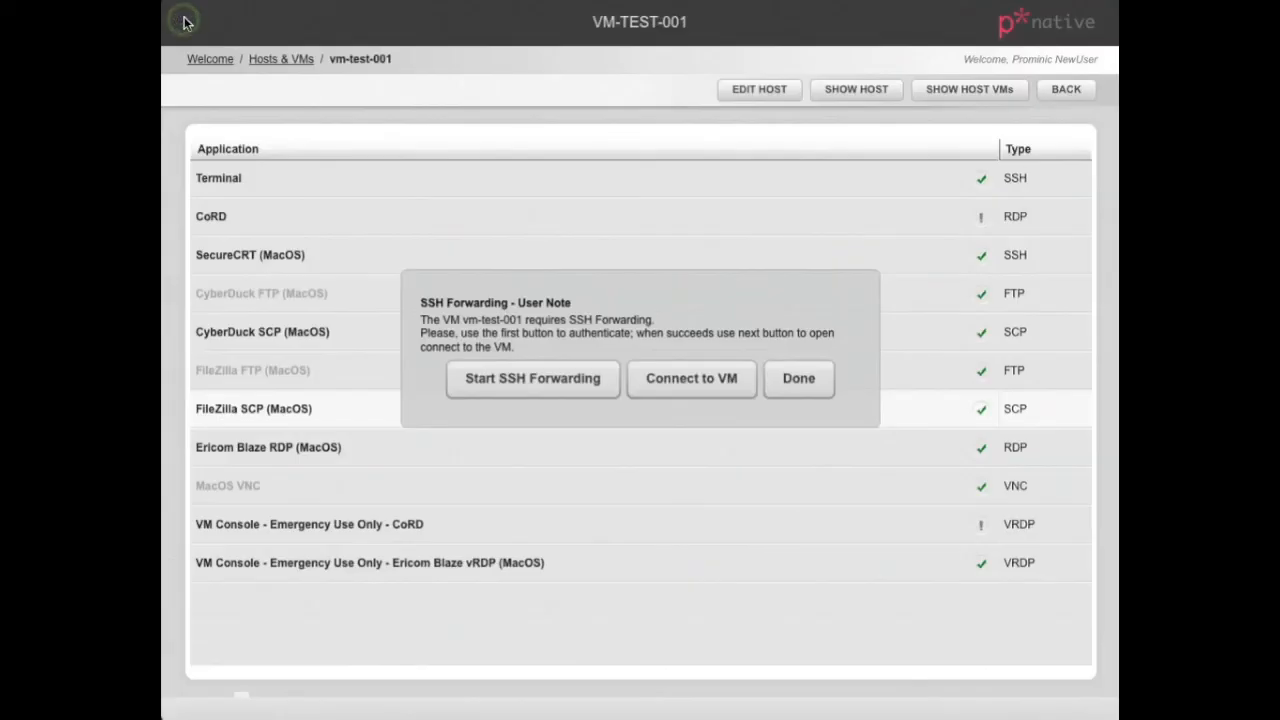
left_click(795, 377)
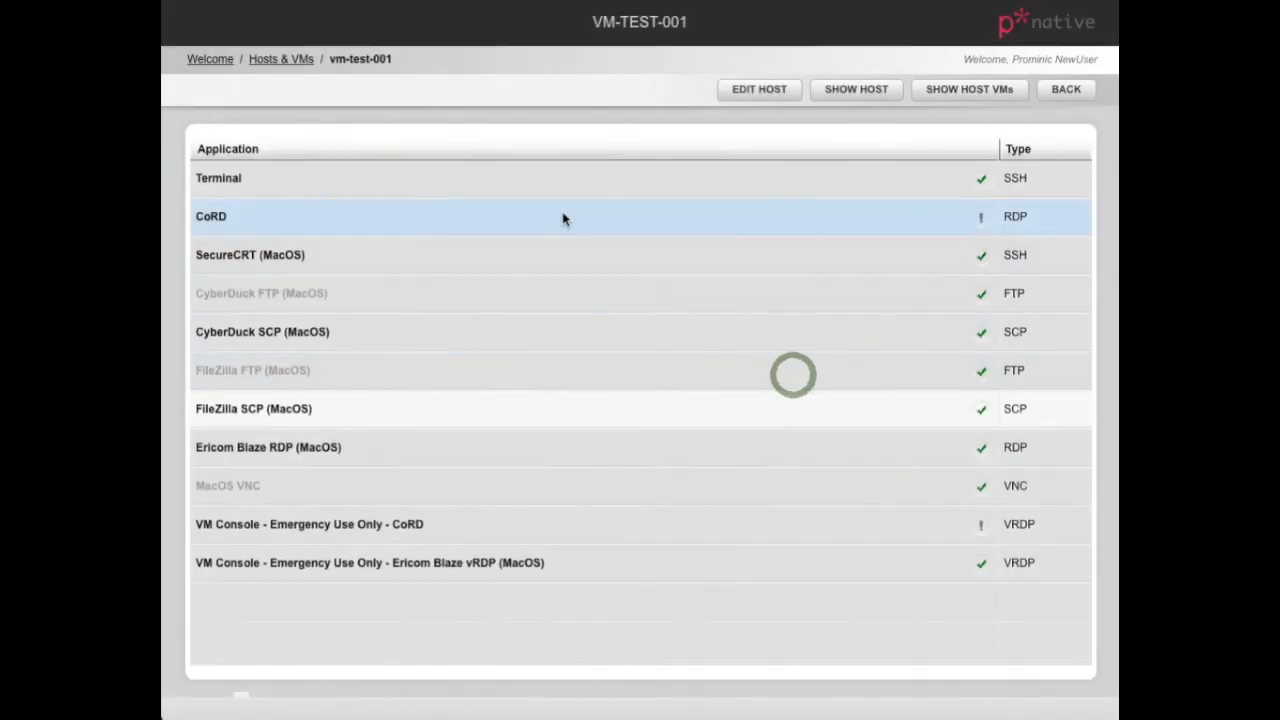
left_click(207, 60)
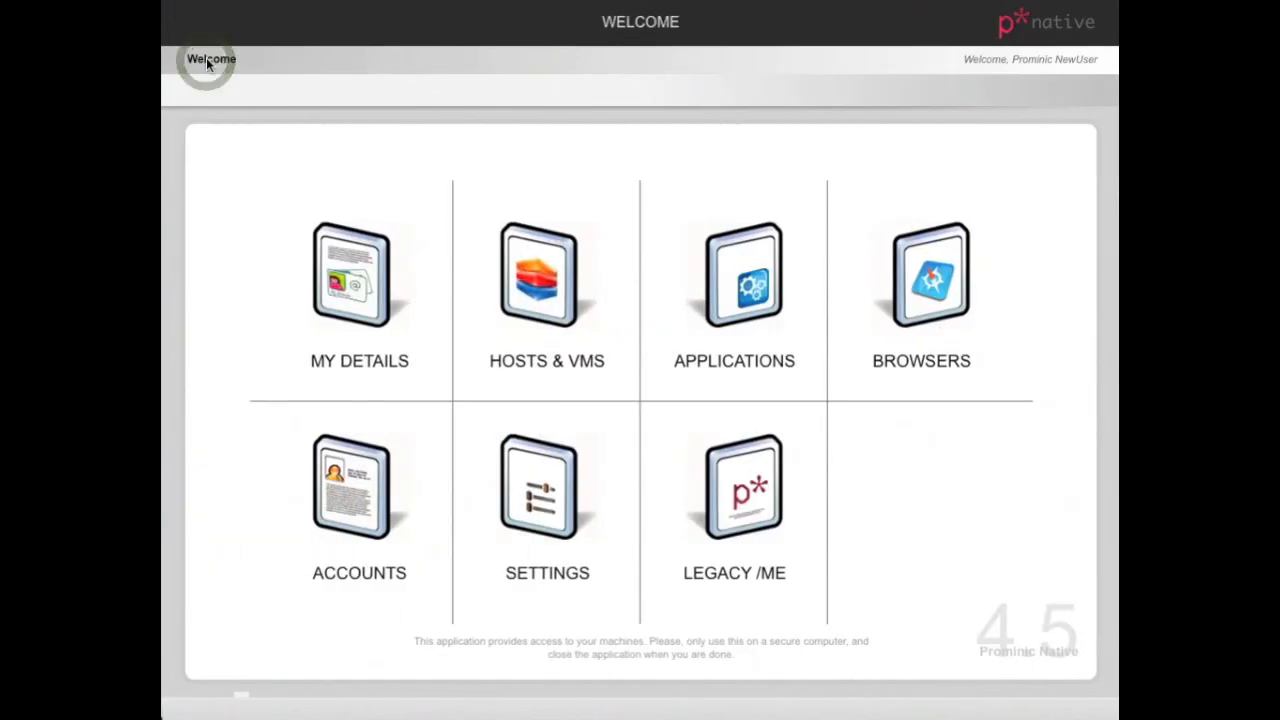